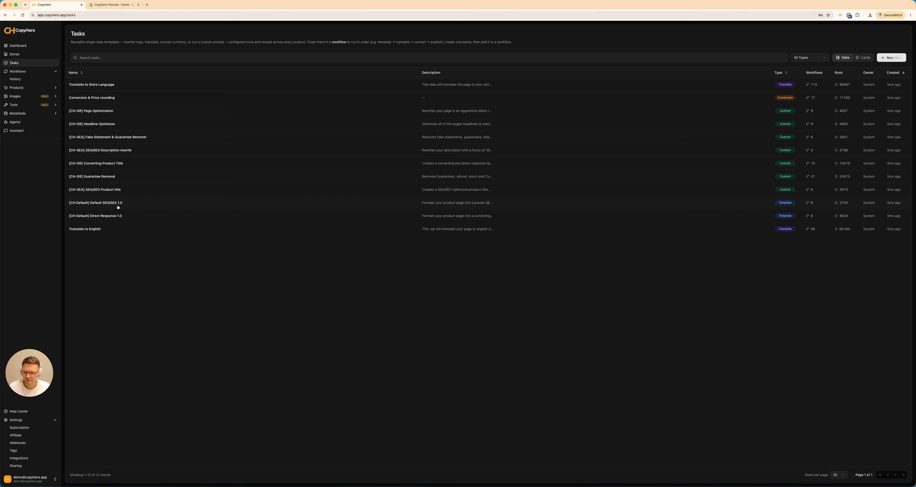
# Open the [CH Default] Default SEO/SEA 1.0 task and examine its template blocks
pyautogui.click(120, 206)
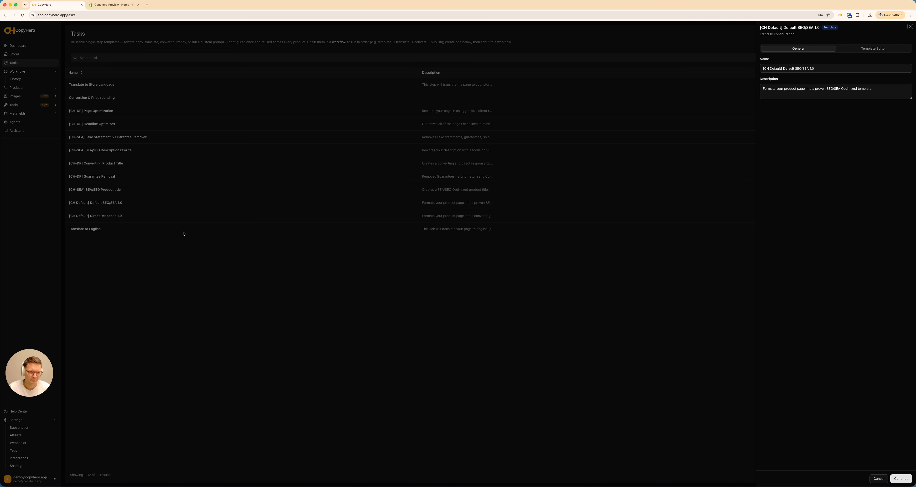
pyautogui.click(875, 53)
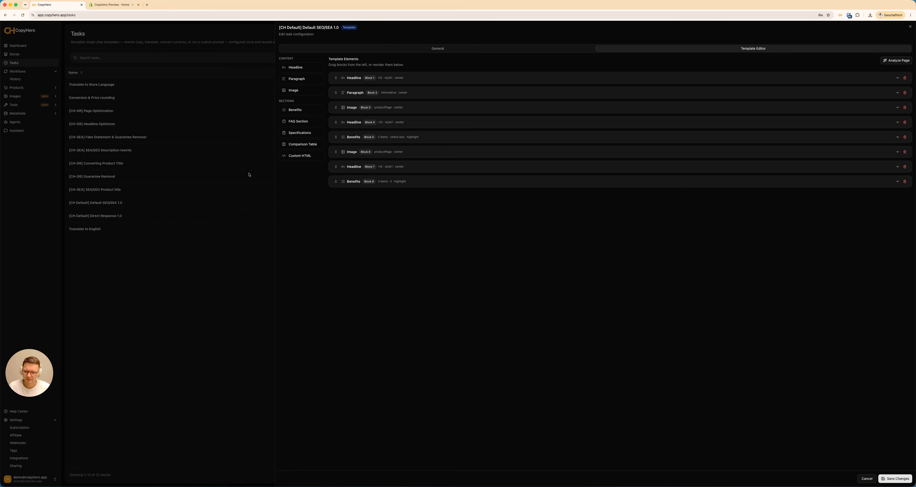
pyautogui.click(192, 179)
# Start a new template task and name it "Default AliExpress"
pyautogui.click(889, 57)
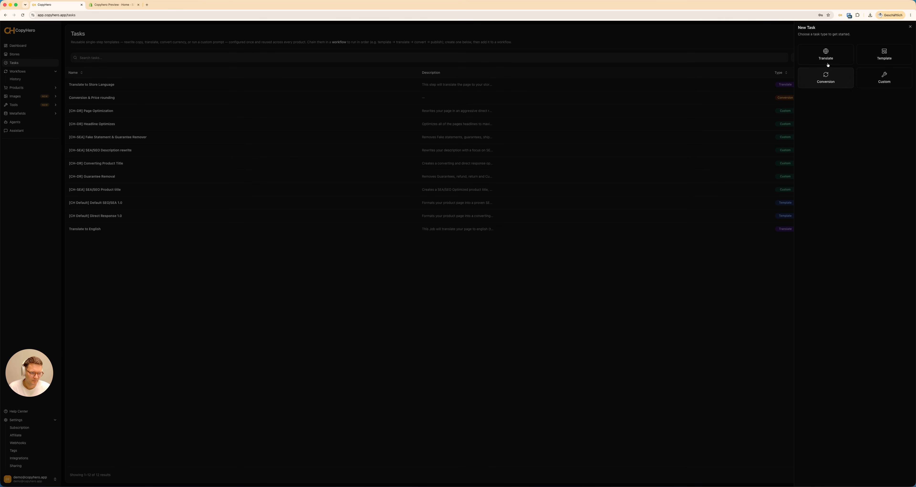
pyautogui.click(761, 70)
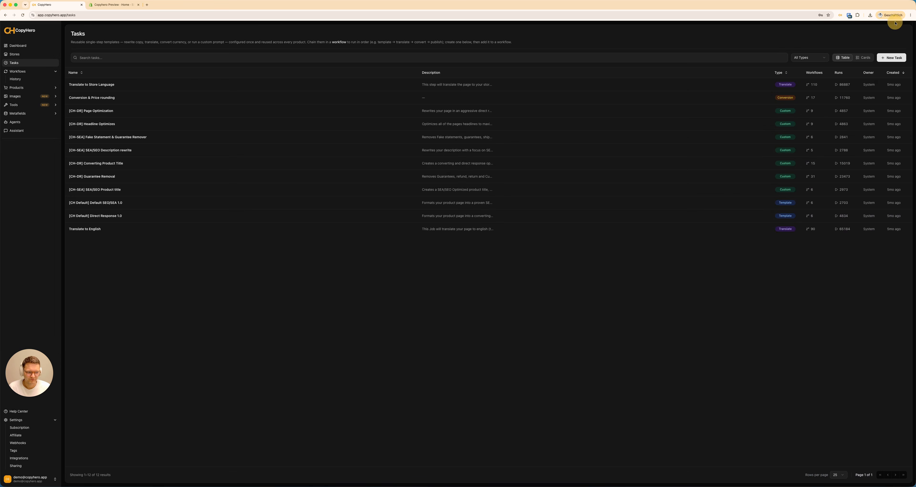
pyautogui.click(879, 57)
pyautogui.click(885, 57)
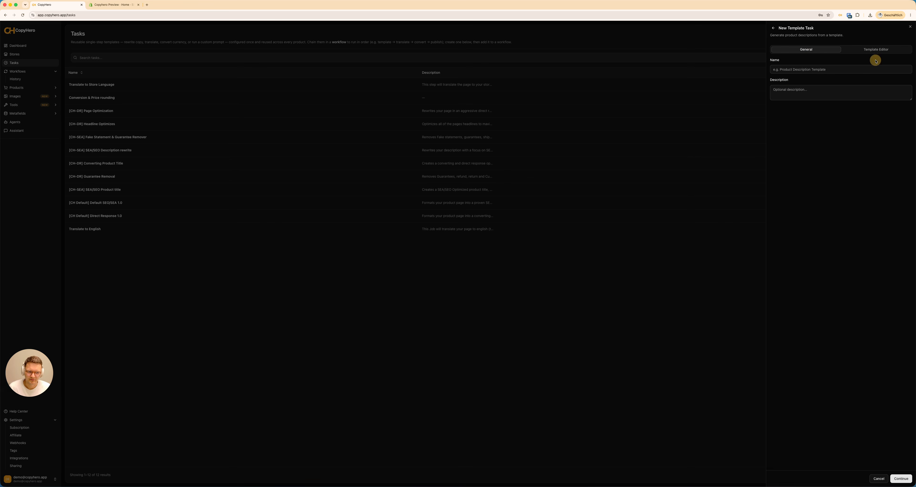
pyautogui.click(816, 68)
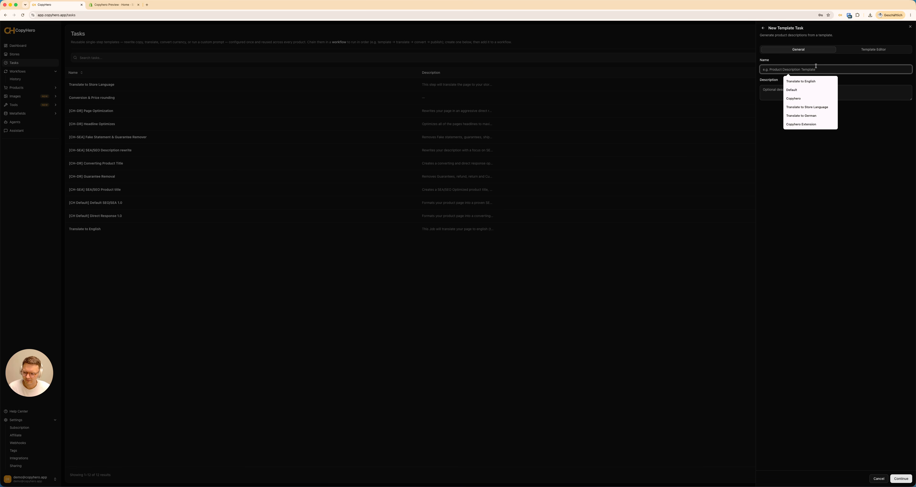
pyautogui.write('Default ')
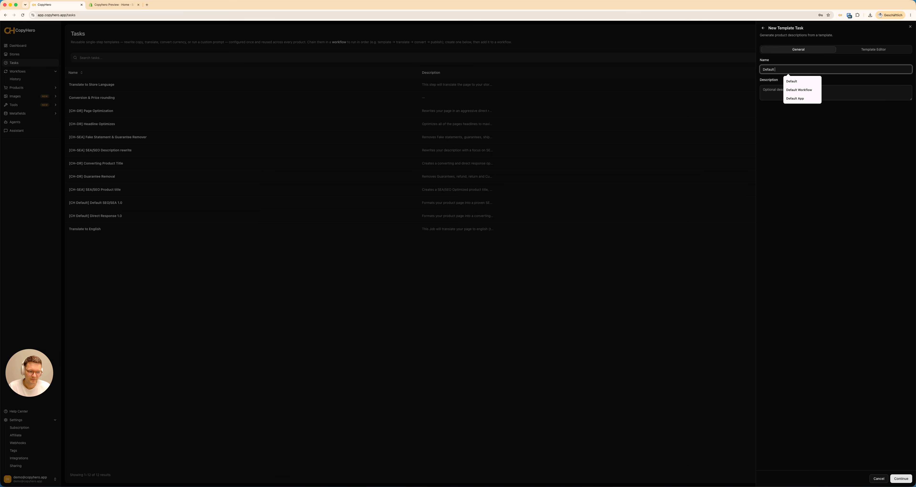
pyautogui.write('AI')
pyautogui.write('iExpress')
pyautogui.press('Tab')
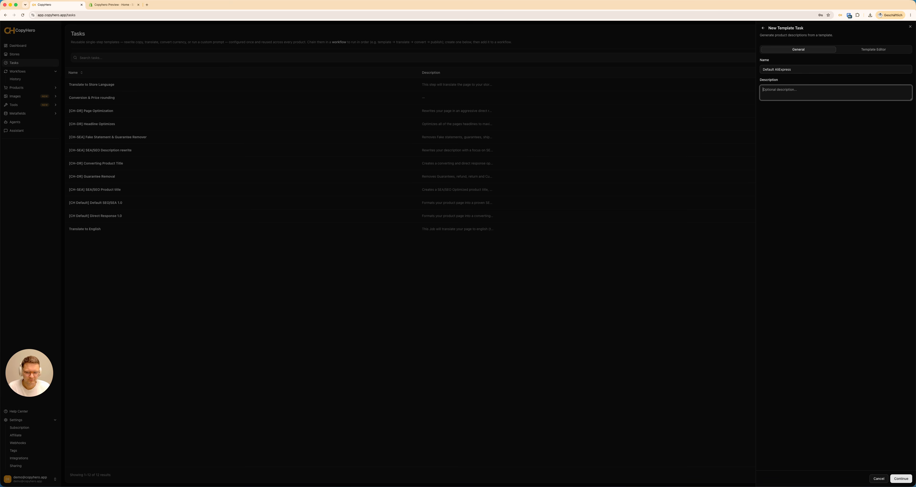
# Describe the task as "Always use this when importing from AliExpress" and continue to its template editor
pyautogui.write('Always use this when')
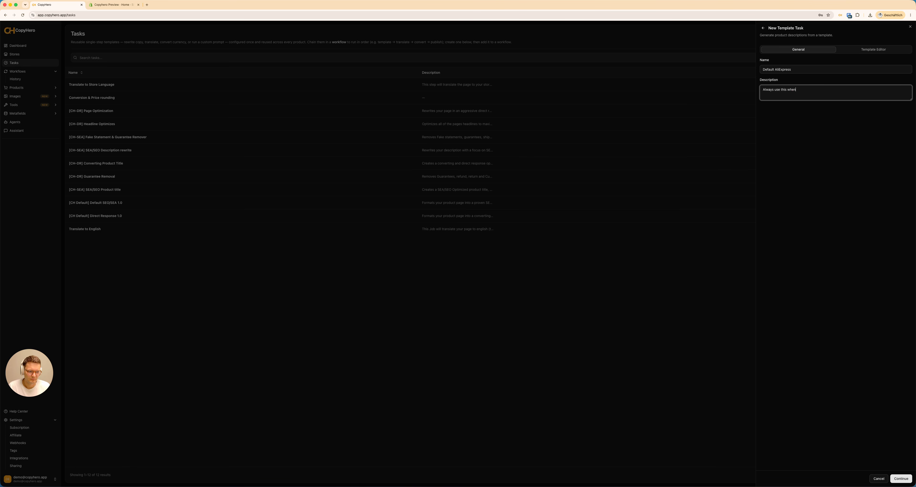
pyautogui.write(' importing from AliExpress')
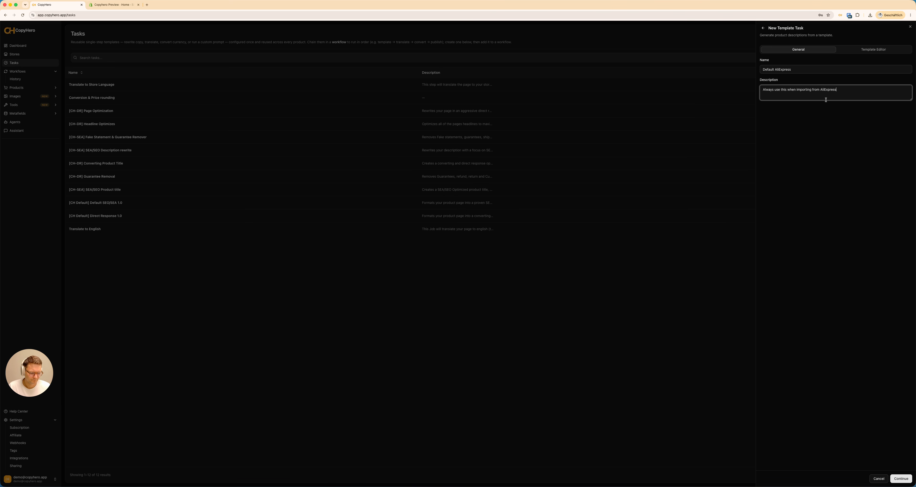
pyautogui.click(907, 475)
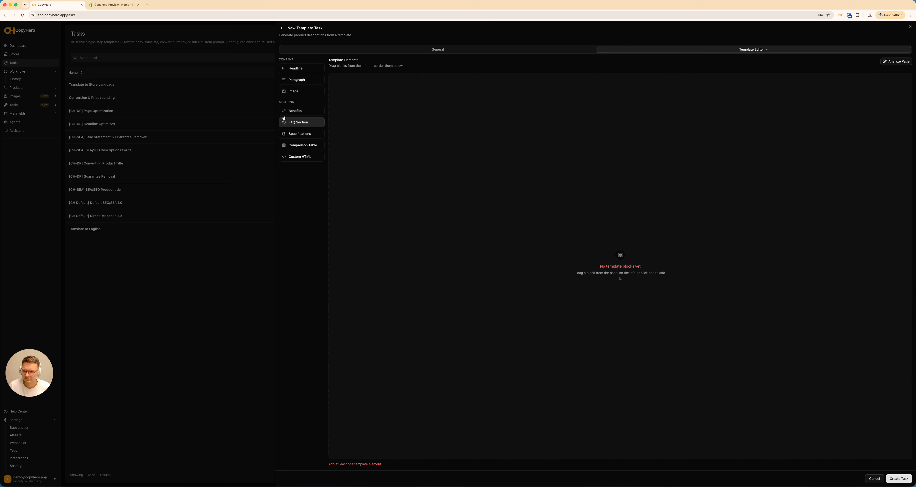
# Try out a Benefits block, view its symbol options and remove the block
pyautogui.click(306, 113)
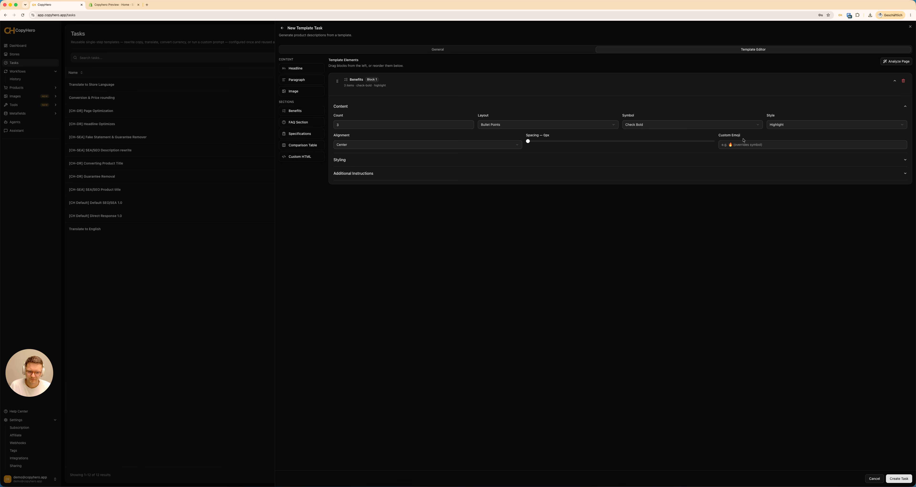
pyautogui.click(654, 125)
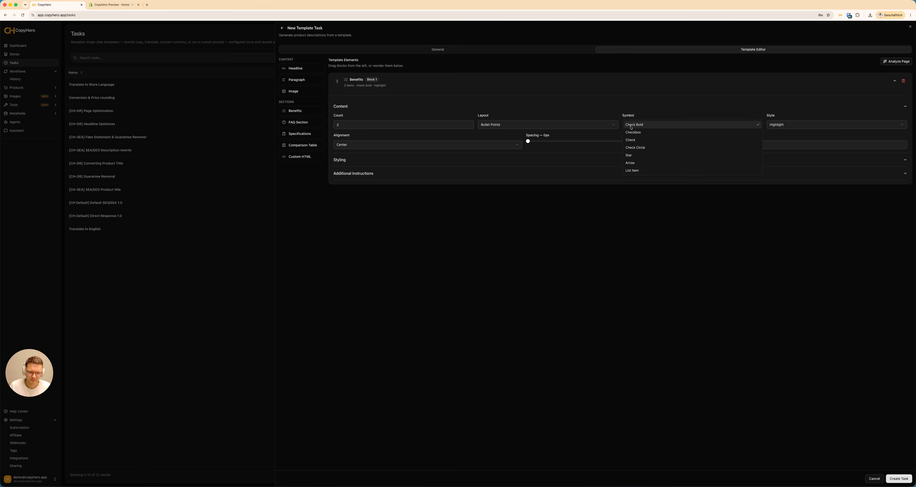
pyautogui.click(665, 194)
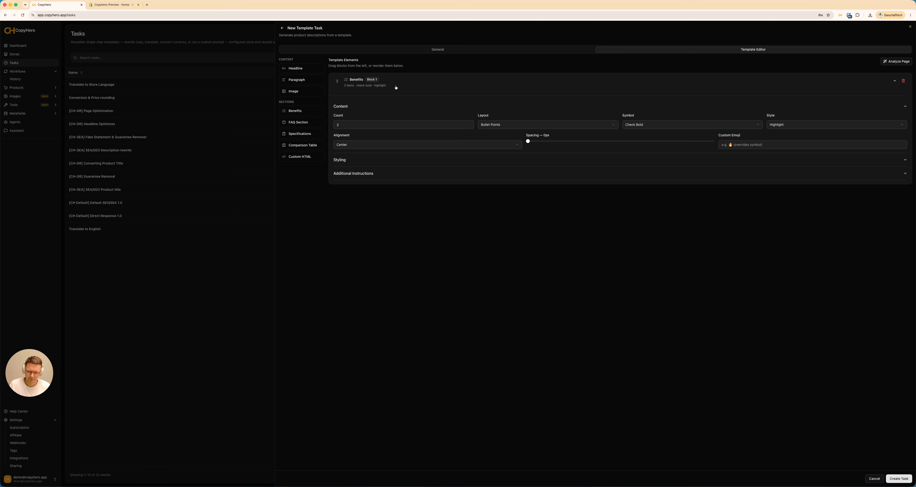
pyautogui.click(904, 81)
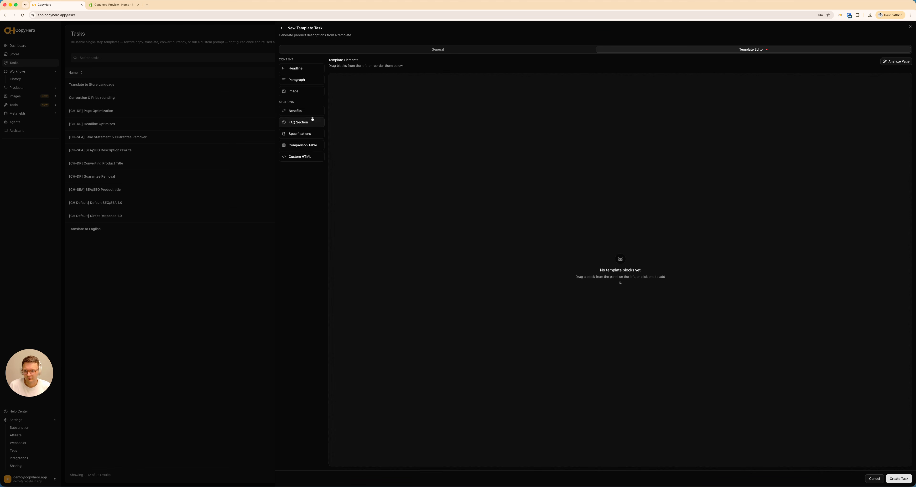
# Try out FAQ Section, Specifications, Comparison Table and Custom HTML blocks, removing each, and view the product page analysis dialog
pyautogui.click(298, 122)
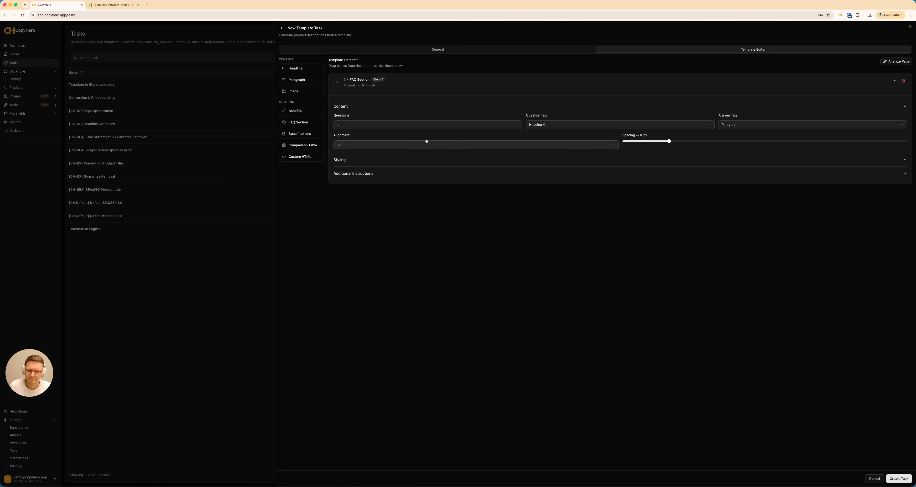
pyautogui.click(903, 80)
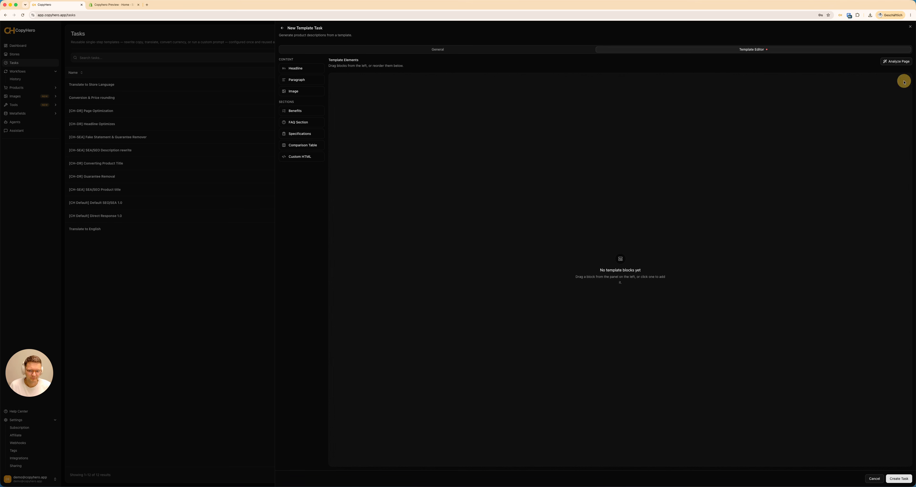
pyautogui.click(303, 137)
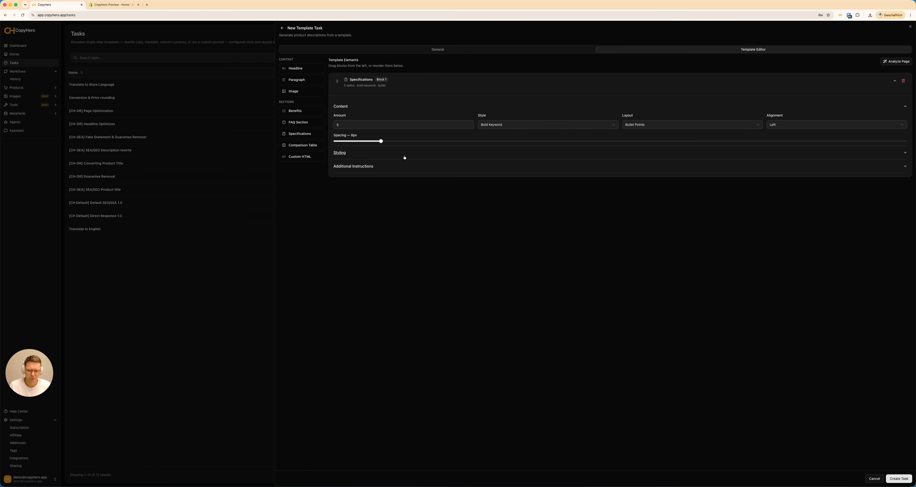
pyautogui.click(906, 82)
pyautogui.click(302, 145)
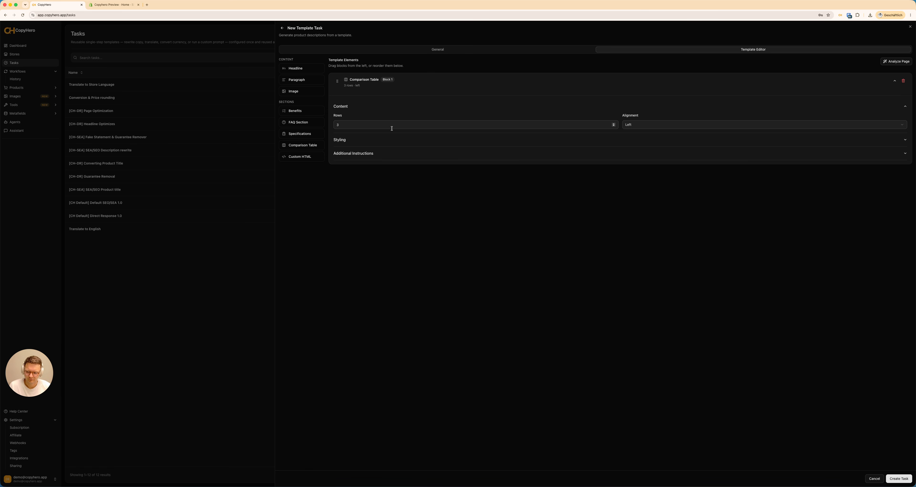
pyautogui.click(903, 81)
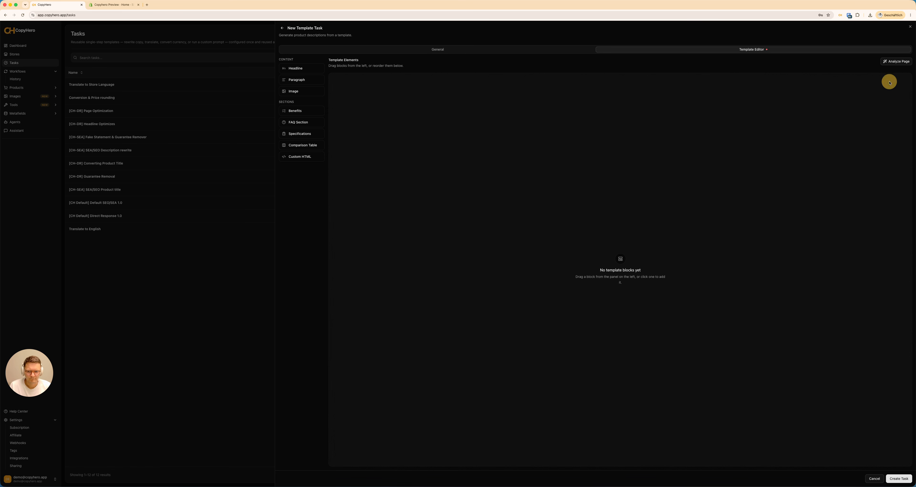
pyautogui.click(304, 156)
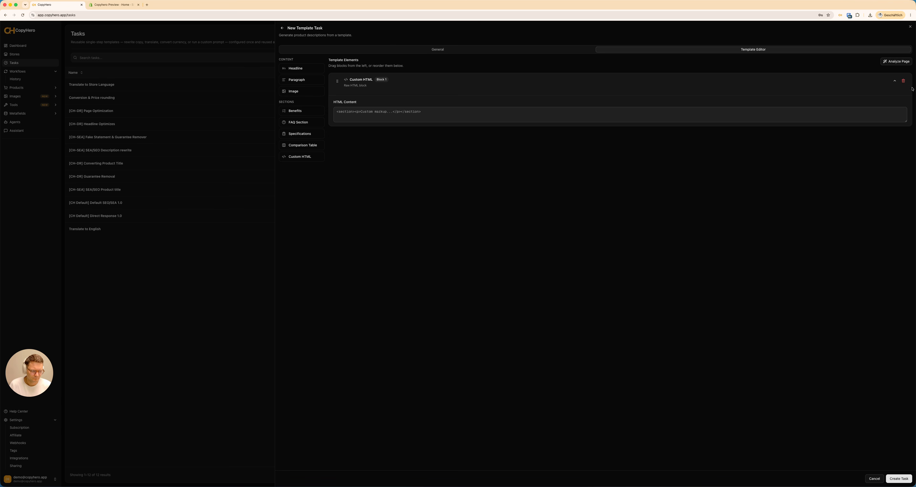
pyautogui.click(904, 81)
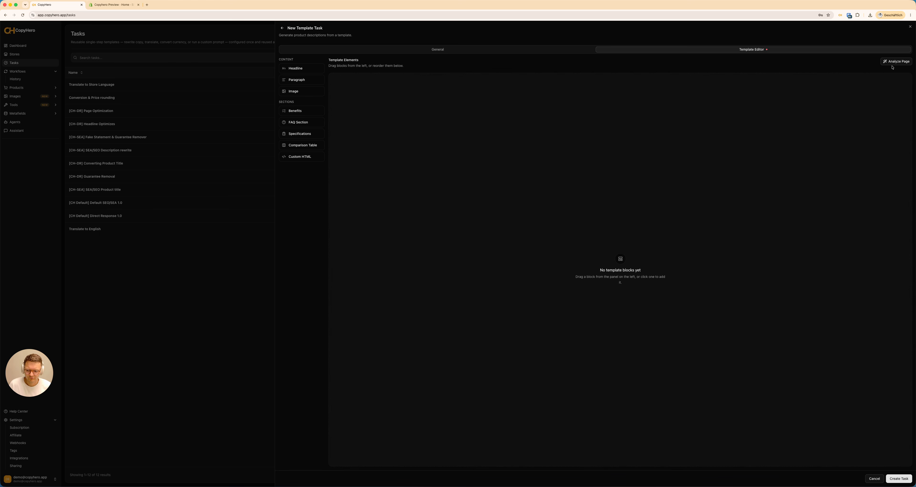
pyautogui.click(893, 63)
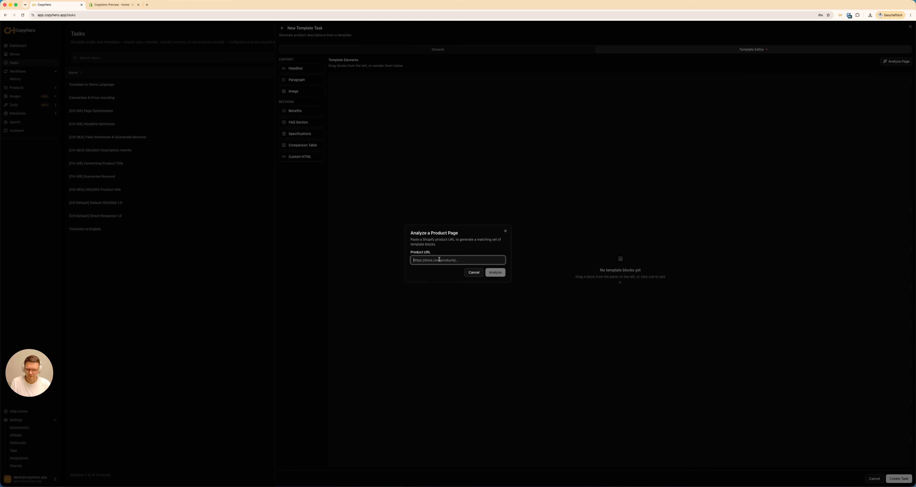
pyautogui.click(477, 272)
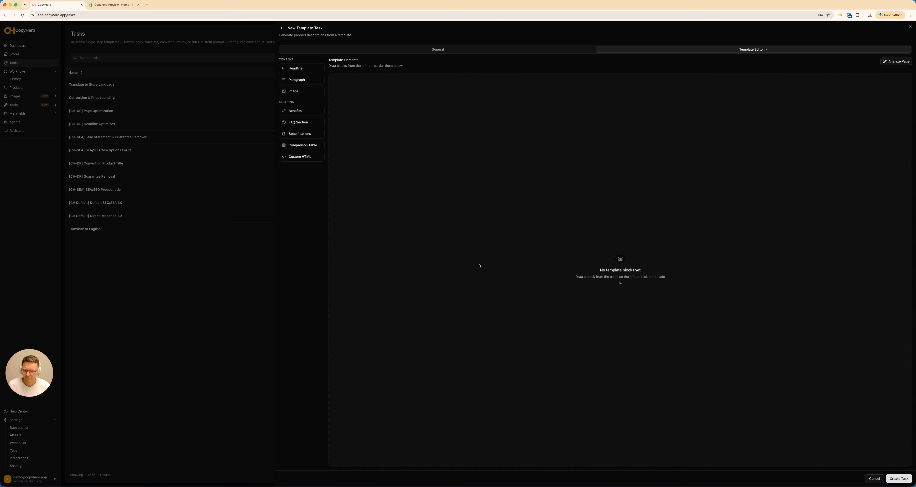
# Add a Headline block with type Heading 2 and the Informative headline style
pyautogui.click(309, 68)
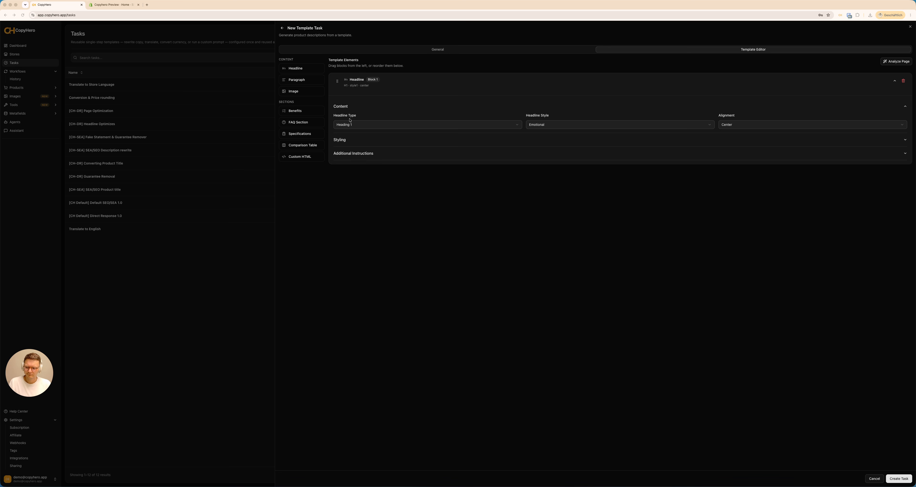
pyautogui.click(337, 126)
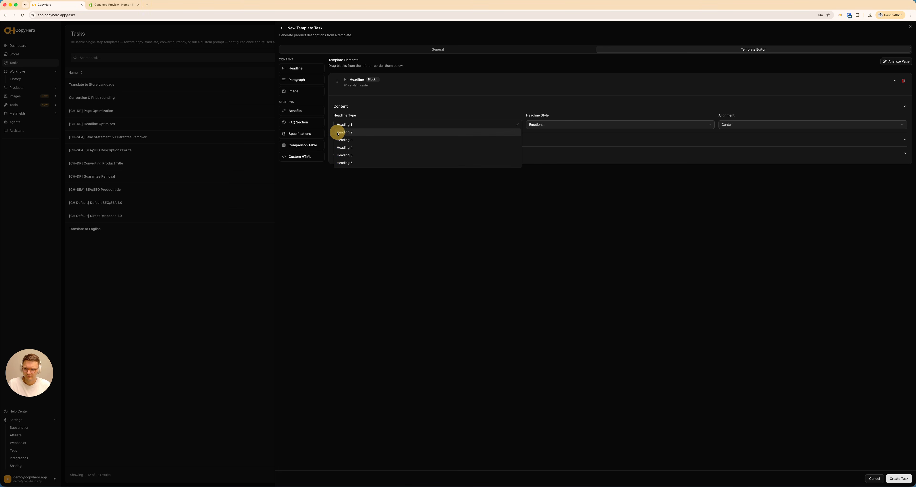
pyautogui.click(350, 134)
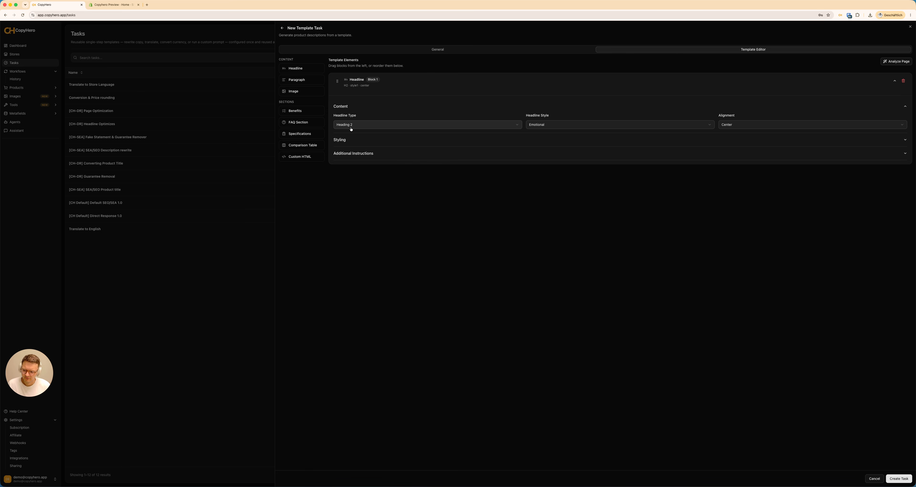
pyautogui.click(627, 124)
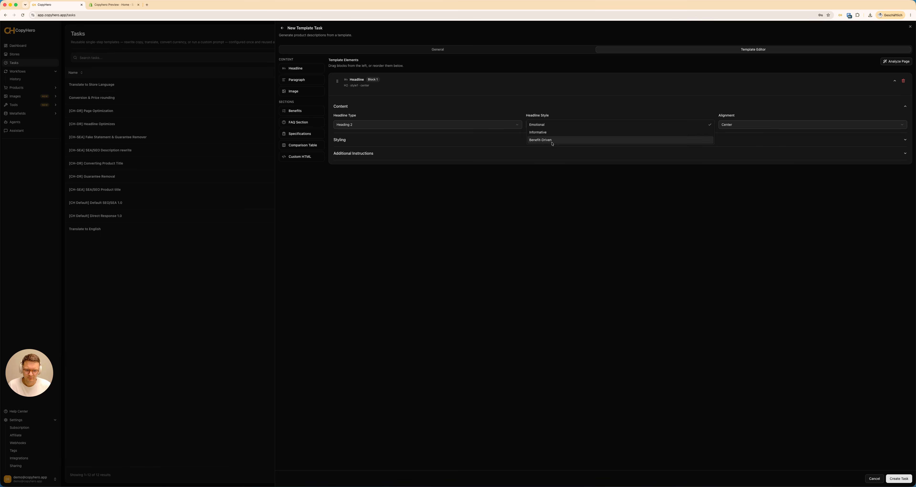
pyautogui.click(537, 132)
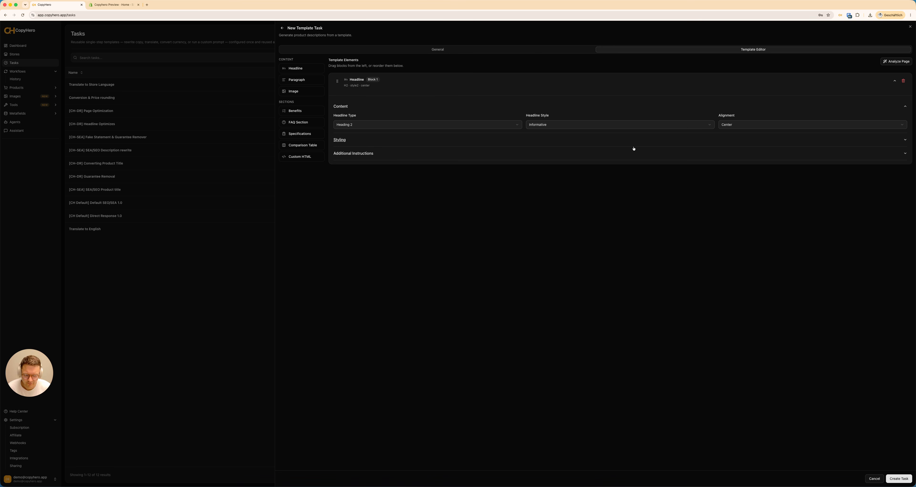
pyautogui.click(722, 124)
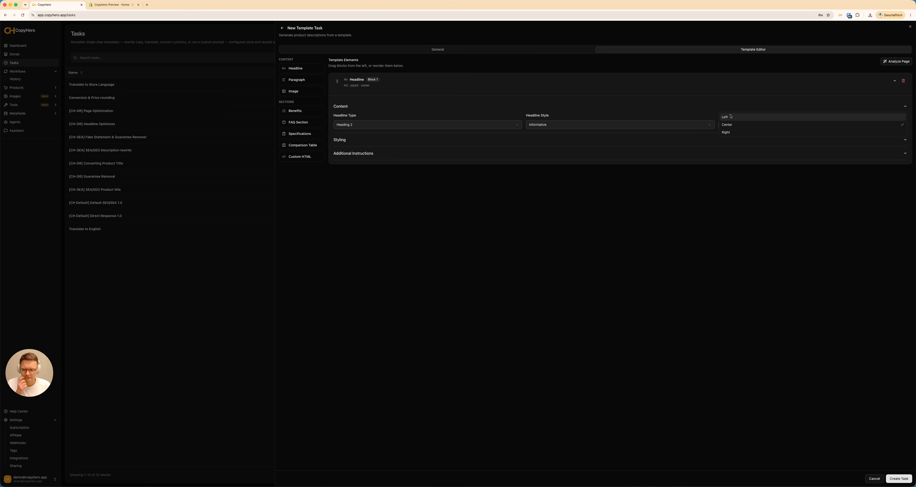
pyautogui.click(694, 84)
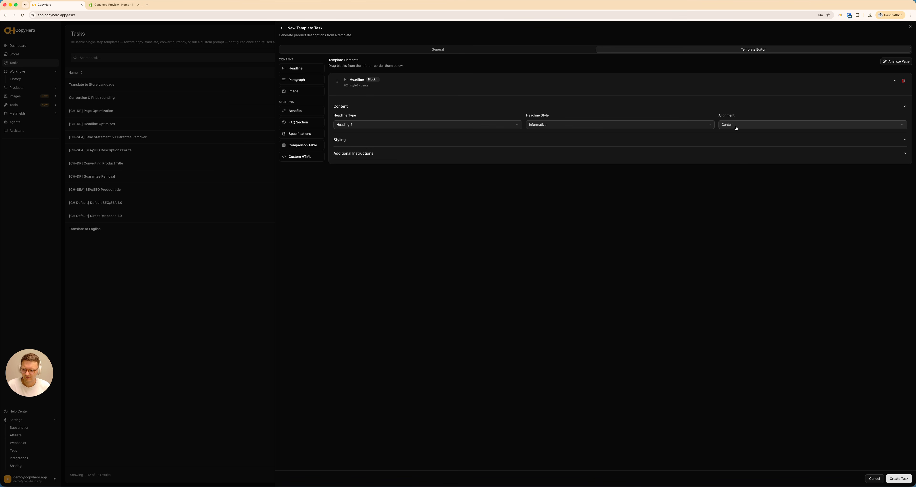
# Give the Headline block the additional instruction "List the main product keywords in a informative style." and add an Image block below it
pyautogui.click(503, 143)
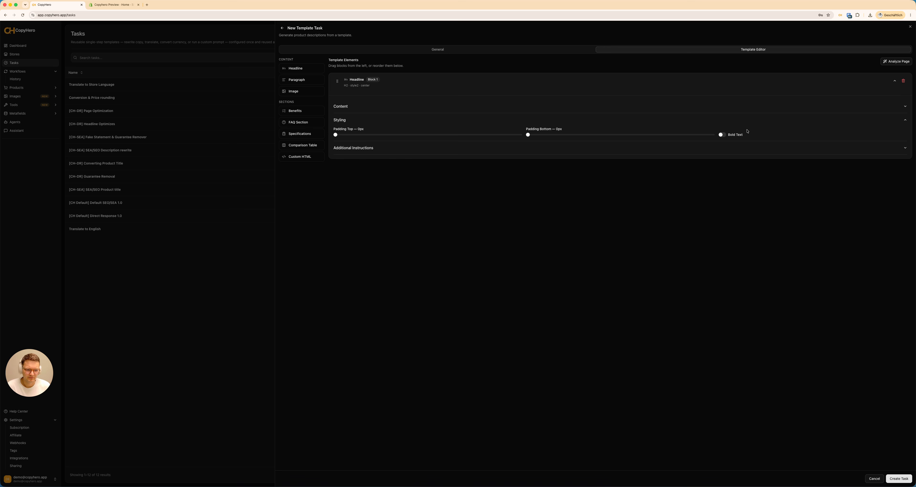
pyautogui.click(411, 148)
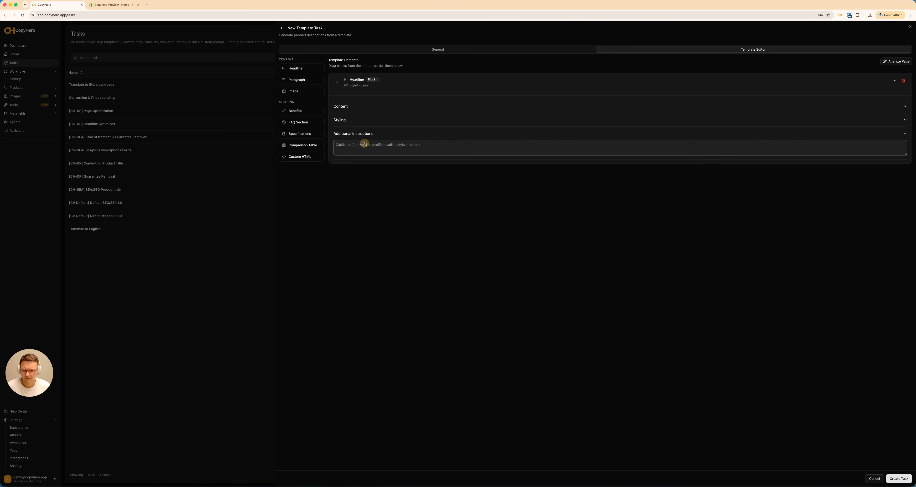
pyautogui.click(390, 145)
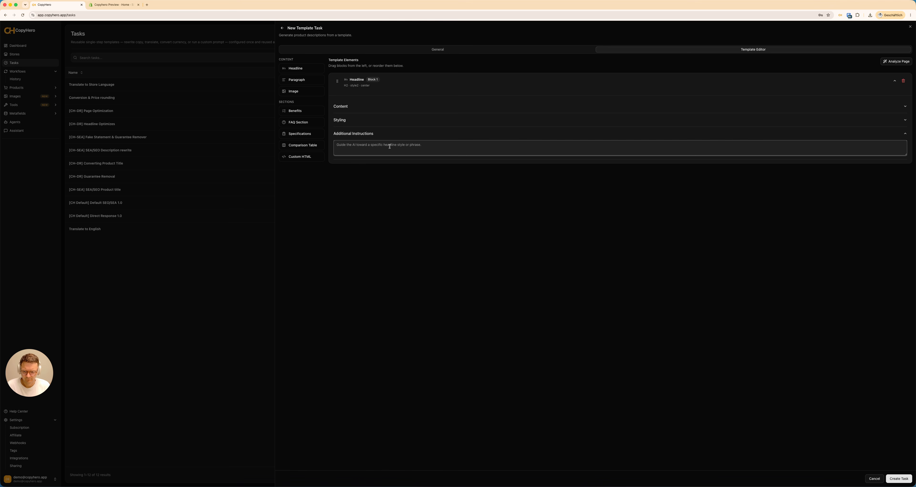
pyautogui.write('List the main product keywords in a')
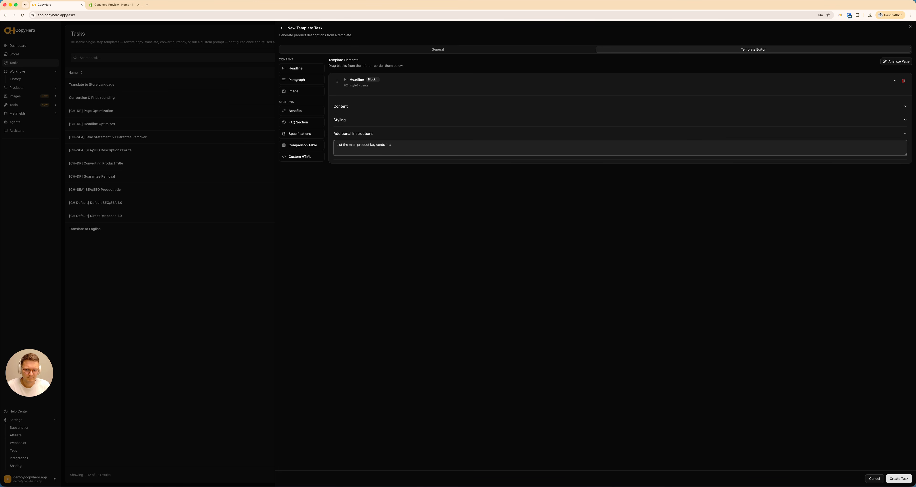
pyautogui.write('be style.')
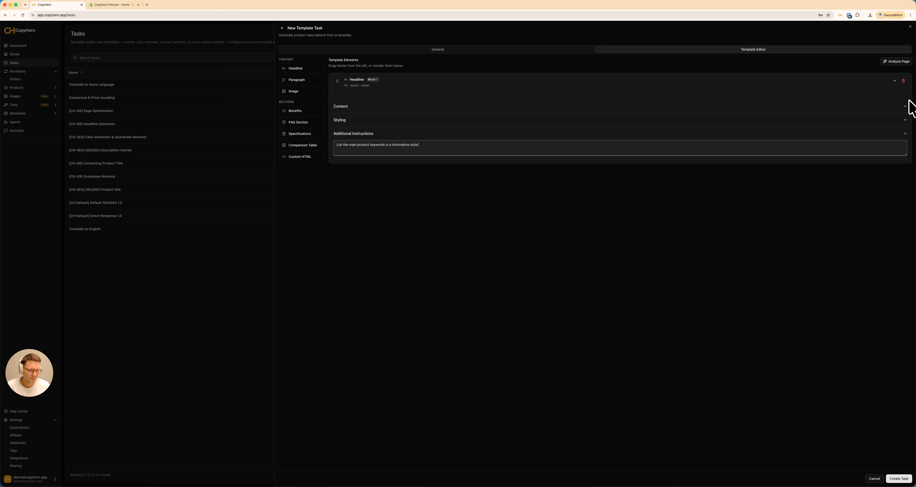
pyautogui.moveTo(461, 147); pyautogui.dragTo(307, 135)
pyautogui.click(456, 213)
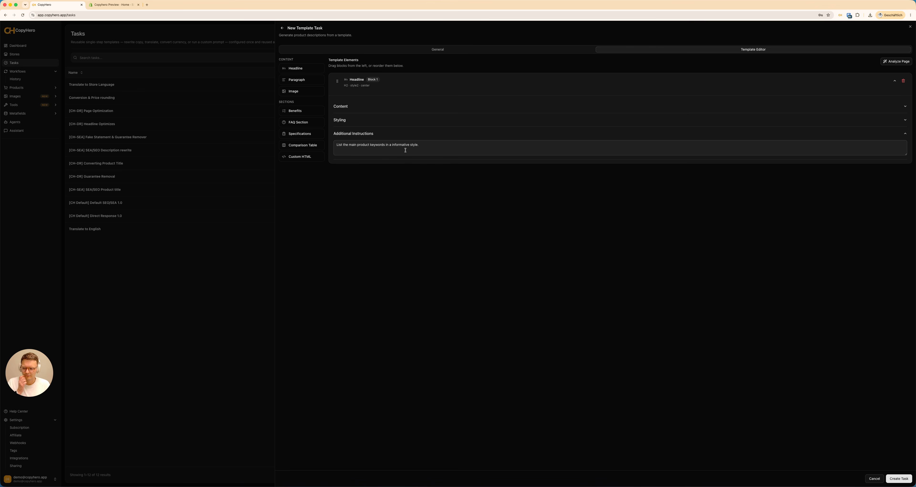
pyautogui.click(894, 82)
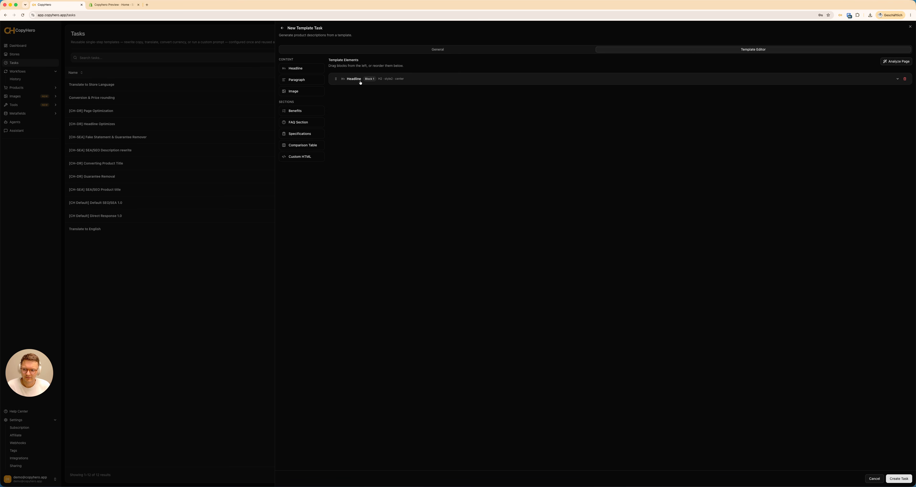
pyautogui.moveTo(299, 94); pyautogui.dragTo(683, 210)
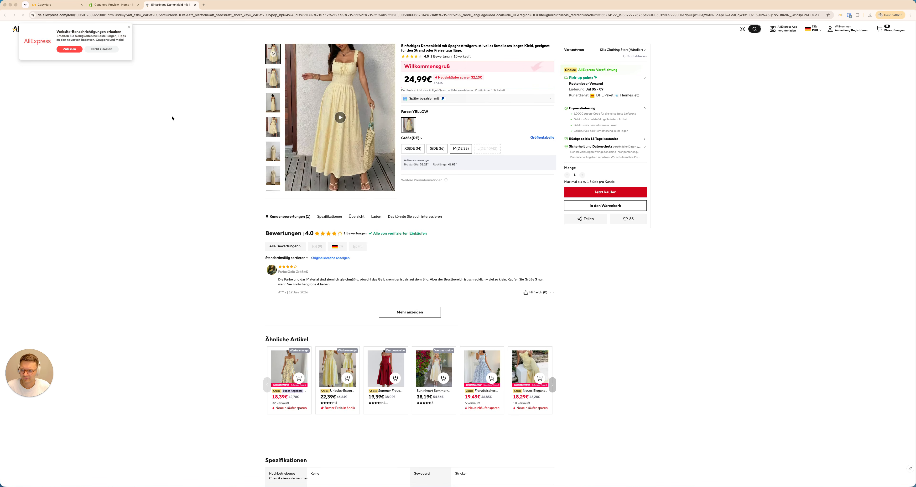
# Dismiss the notification request on the AliExpress dress page and examine its reviews and expanded overview images
pyautogui.click(128, 27)
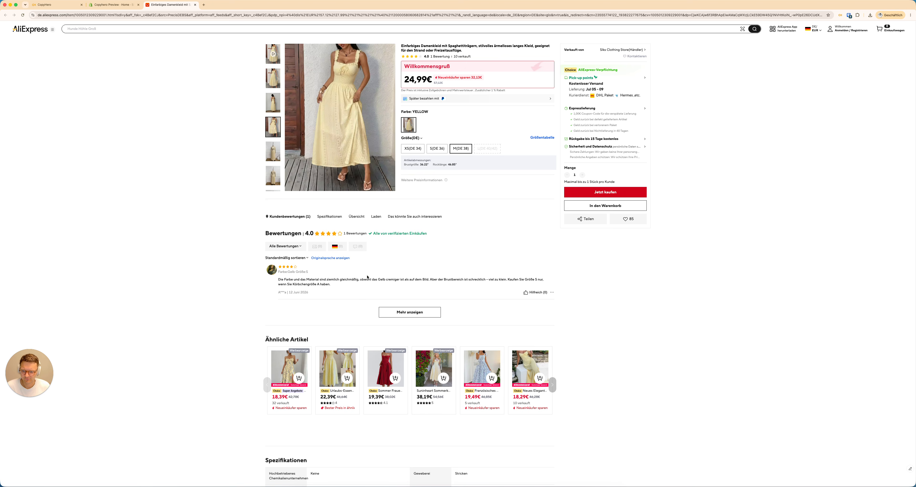
pyautogui.click(409, 313)
pyautogui.press('Escape')
pyautogui.scroll(-10, 557, 102)
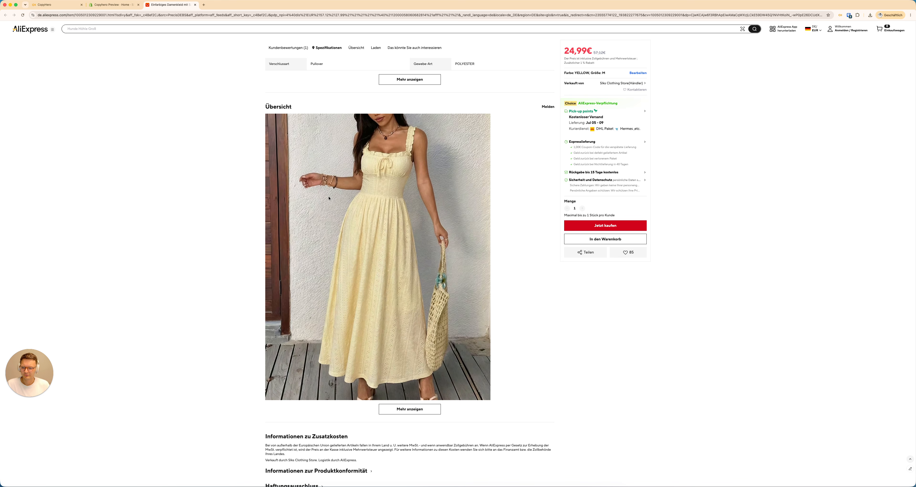
pyautogui.click(405, 408)
pyautogui.scroll(-12, 375, 378)
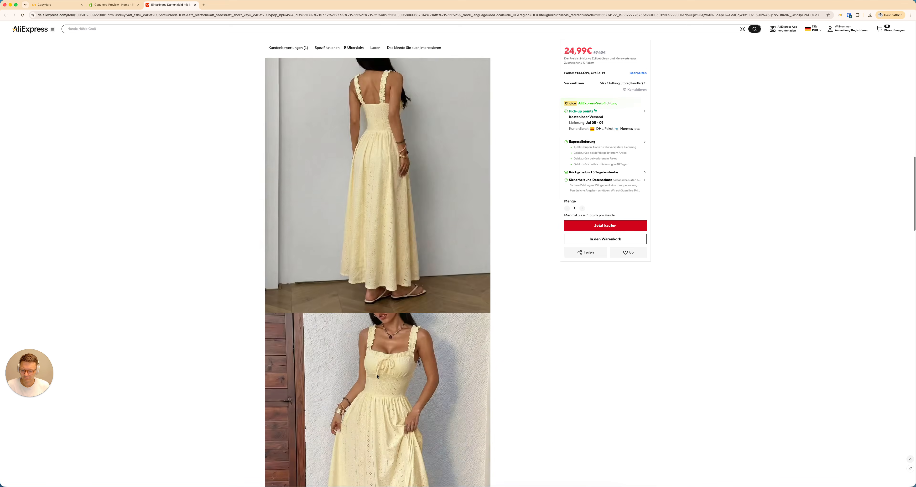
pyautogui.scroll(20, 375, 379)
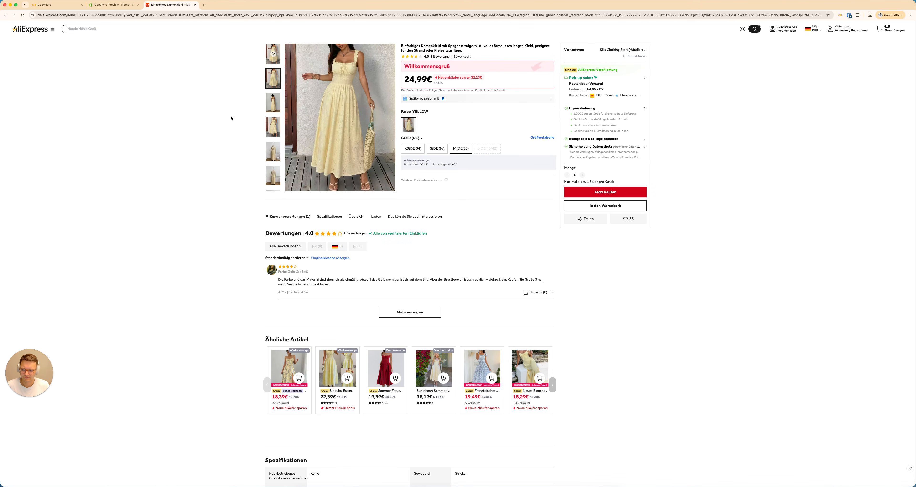
# Back in CopyHero, set the Image block's source to AI Generated and choose the Centered Full-Body Shot image template
pyautogui.click(59, 5)
pyautogui.click(389, 139)
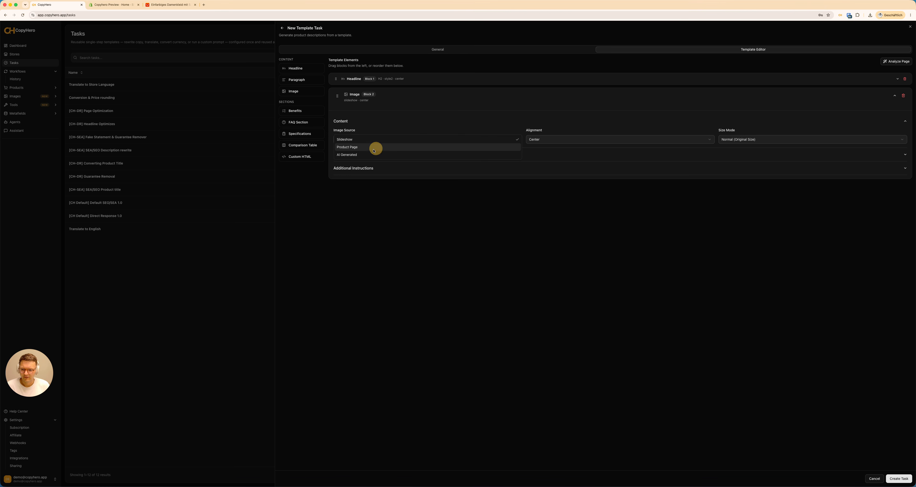
pyautogui.click(345, 155)
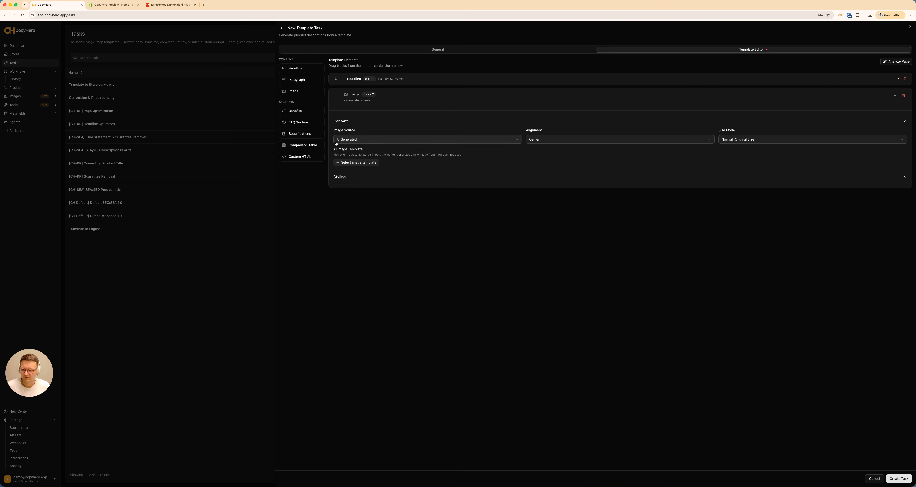
pyautogui.click(357, 162)
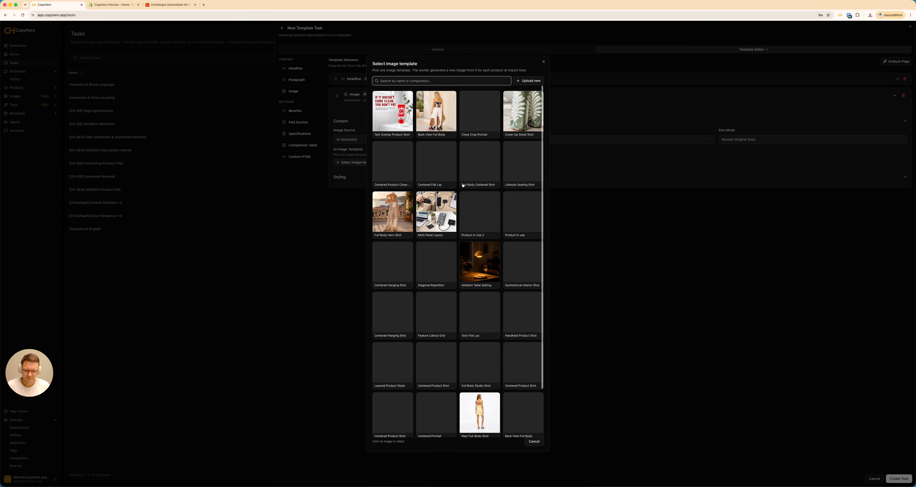
pyautogui.click(749, 218)
pyautogui.click(343, 163)
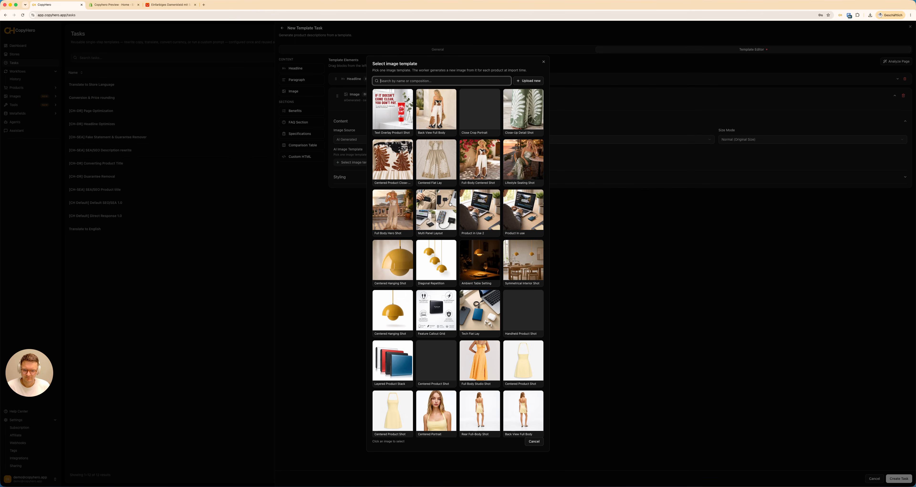
pyautogui.scroll(-3, 405, 371)
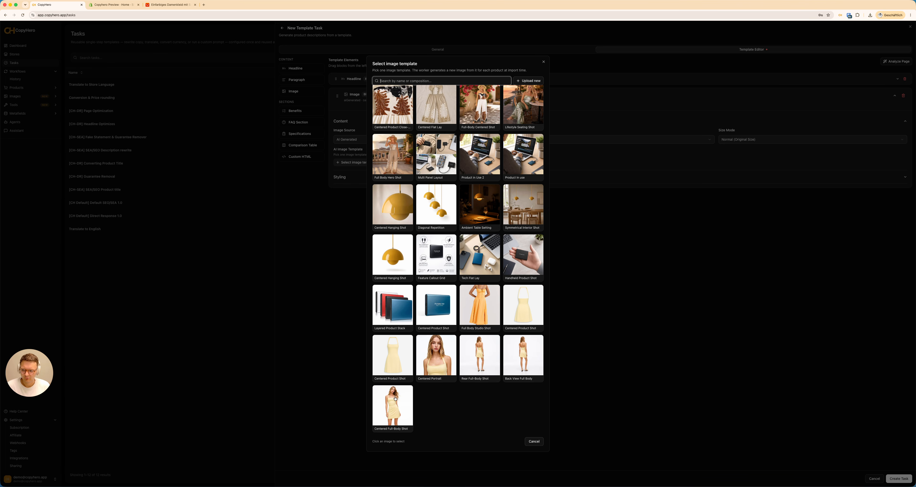
pyautogui.click(392, 399)
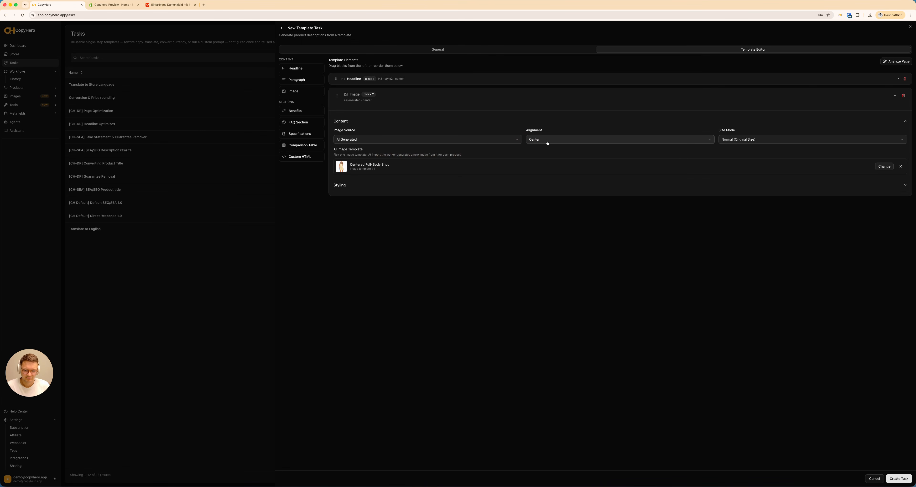
# Set the Image block's size mode to Custom (Set one dimension) with a width of 400 px
pyautogui.click(809, 139)
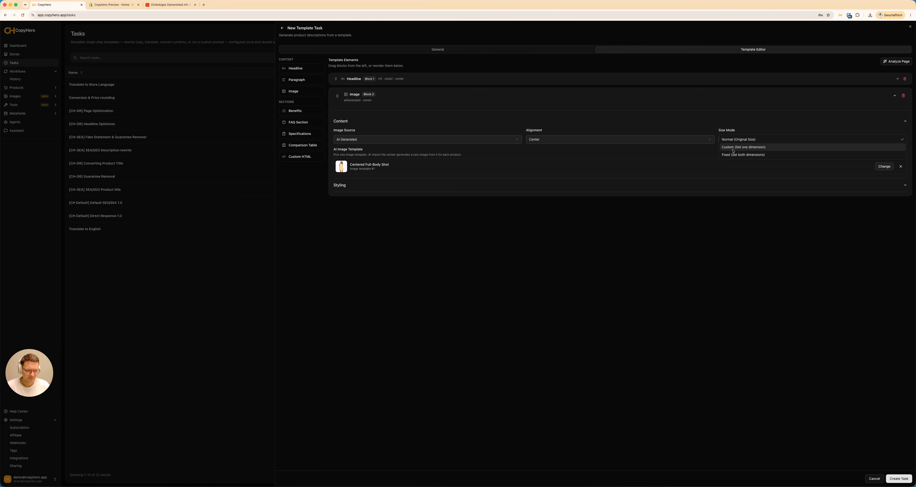
pyautogui.click(725, 155)
pyautogui.click(740, 140)
pyautogui.click(742, 131)
pyautogui.click(418, 160)
pyautogui.write('49')
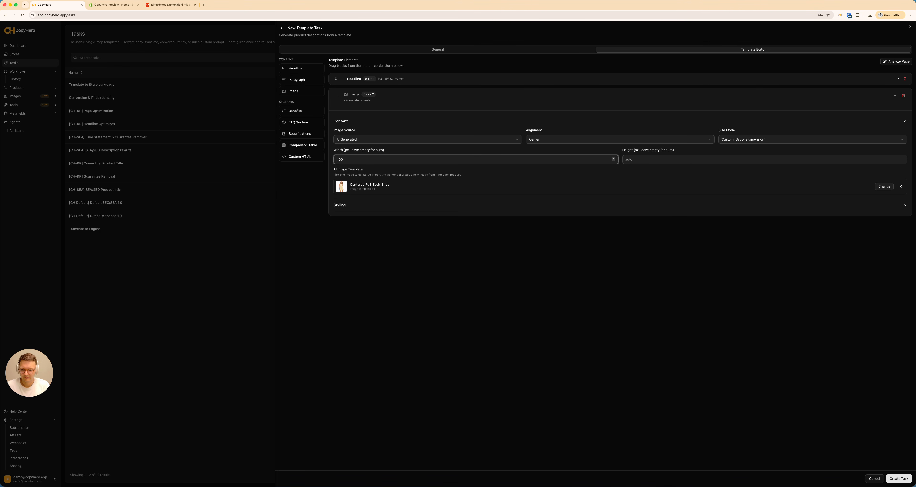
pyautogui.click(357, 119)
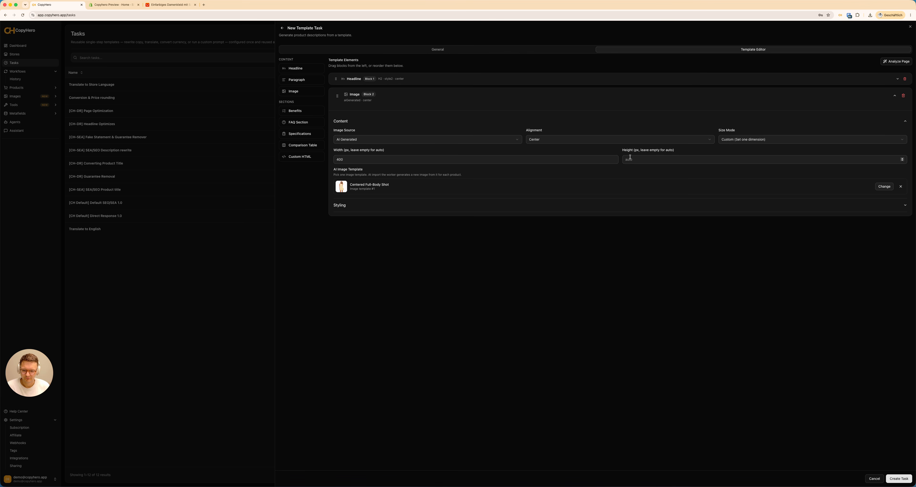
# Clear the image width, set its height to 400 px instead, and collapse the Image block after viewing its styling options
pyautogui.click(752, 141)
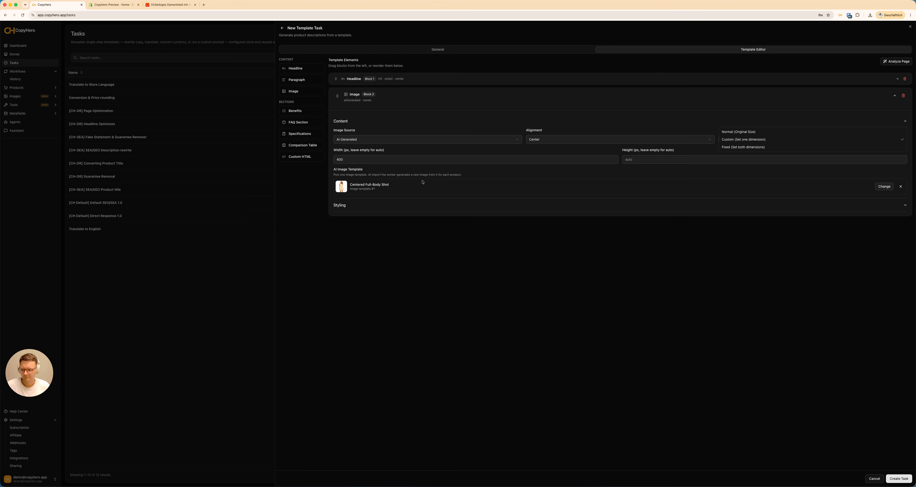
pyautogui.click(303, 152)
pyautogui.click(349, 159)
pyautogui.press('super+a')
pyautogui.press('BackSpace')
pyautogui.click(629, 160)
pyautogui.write('405')
pyautogui.click(592, 251)
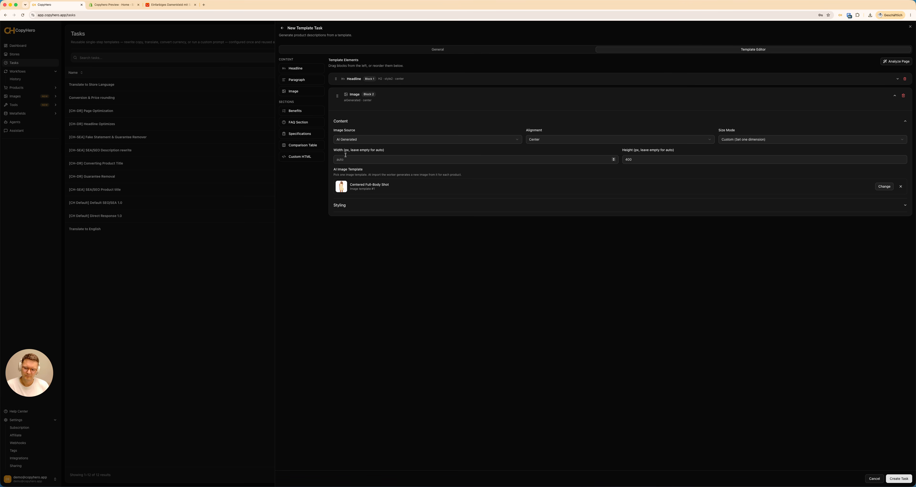
pyautogui.click(354, 204)
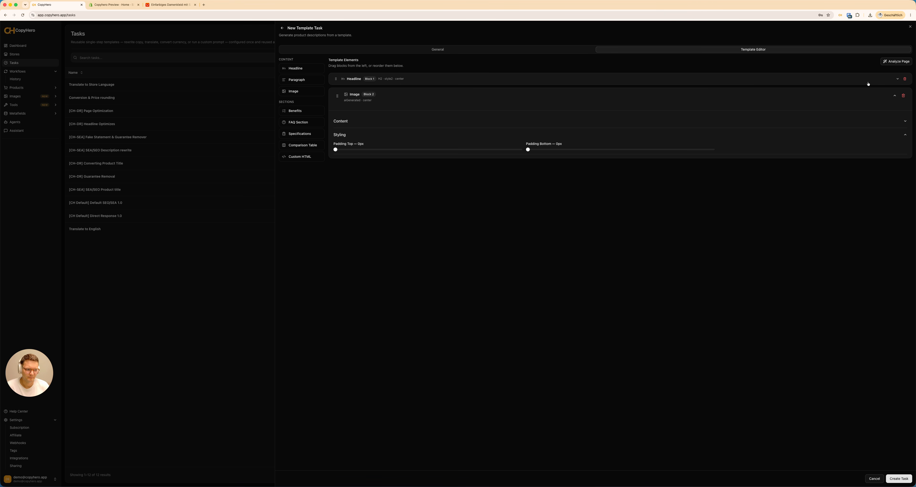
pyautogui.click(896, 95)
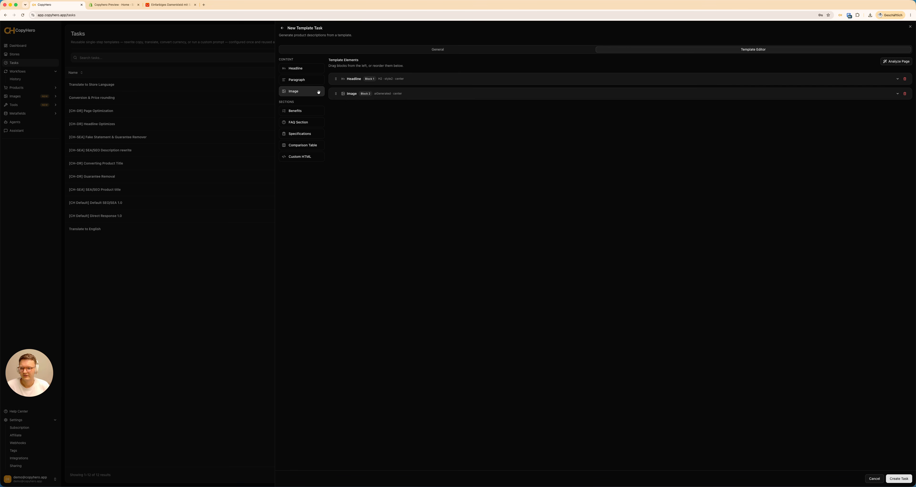
# Add a Paragraph block with the Descriptive style below the image and view its styling options
pyautogui.click(310, 82)
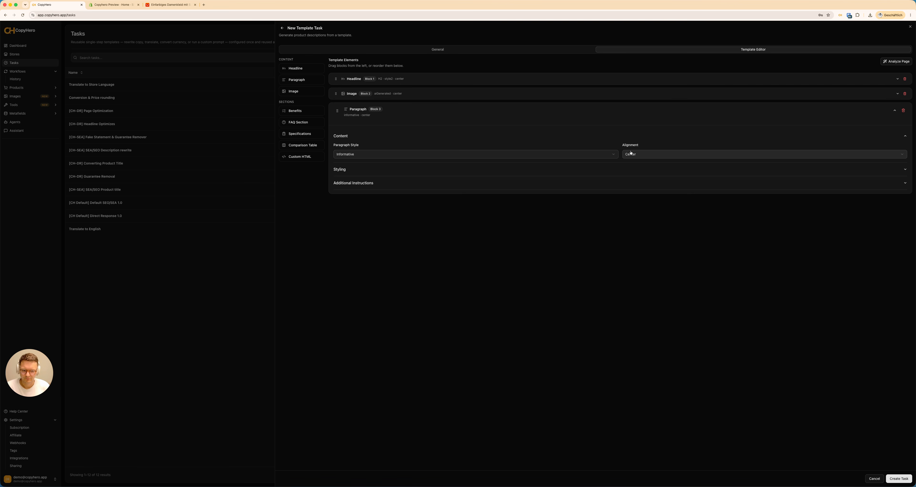
pyautogui.click(438, 158)
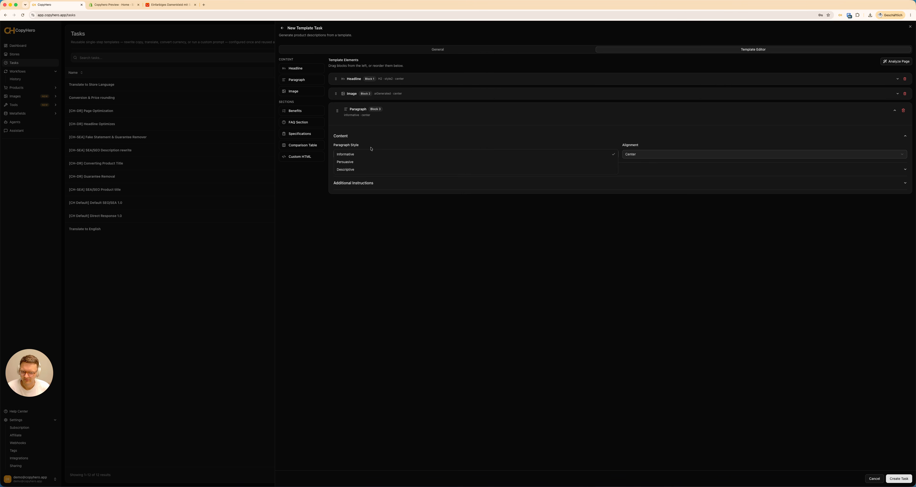
pyautogui.click(348, 172)
pyautogui.click(429, 171)
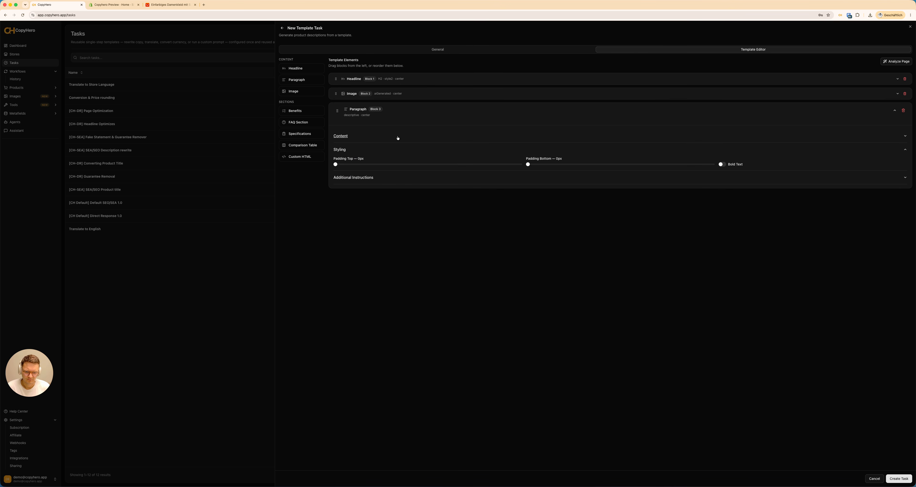
# Give the Paragraph block the additional instructions "cover the detailed keywords of the product. Highlight the unique usage of this specific product." and collapse it
pyautogui.click(369, 177)
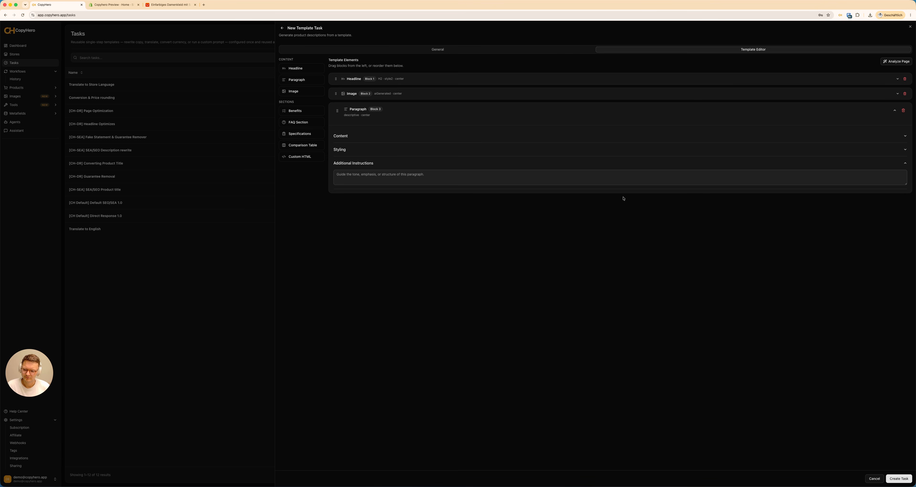
pyautogui.click(364, 177)
pyautogui.write('cover the detailed keywords of the product. Highlit')
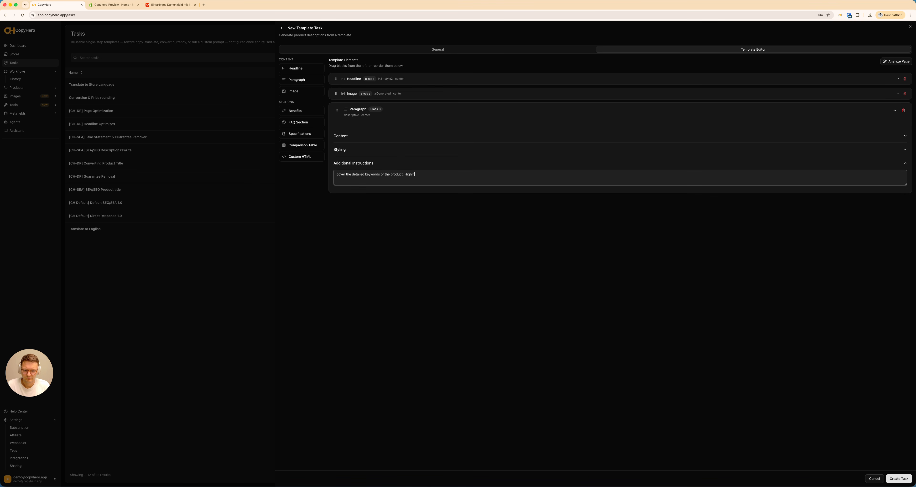
pyautogui.write('light')
pyautogui.write('s')
pyautogui.press('BackSpace')
pyautogui.press('BackSpace')
pyautogui.write('usage of this specific product.')
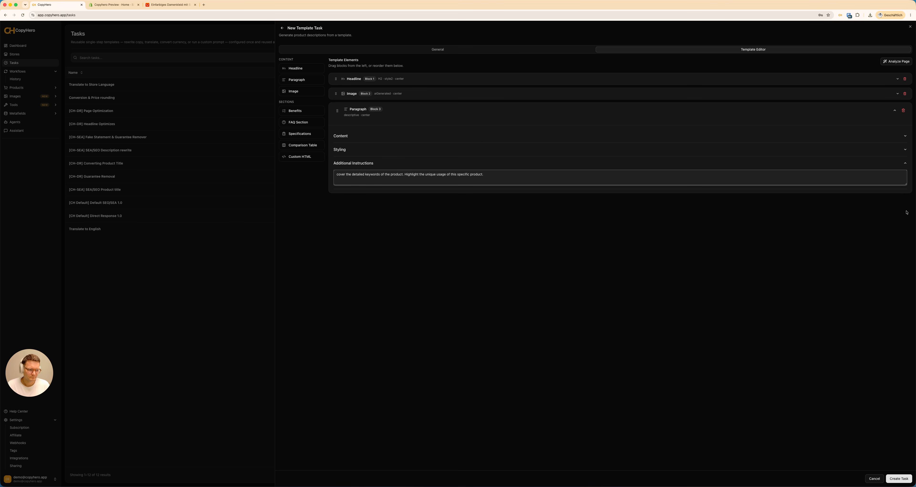
pyautogui.click(908, 162)
pyautogui.click(873, 120)
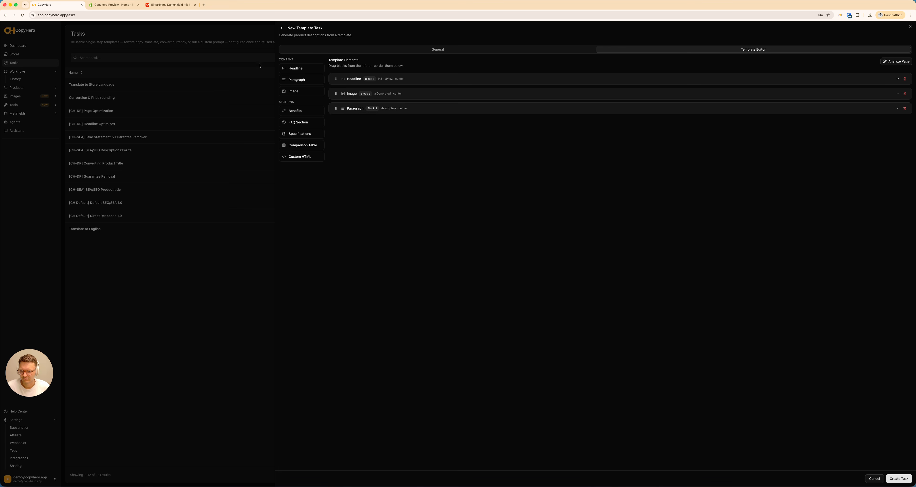
# Add a second Image block below the paragraph, with source AI Generated and the Centered Product Shot image template
pyautogui.click(293, 91)
pyautogui.click(353, 169)
pyautogui.click(359, 184)
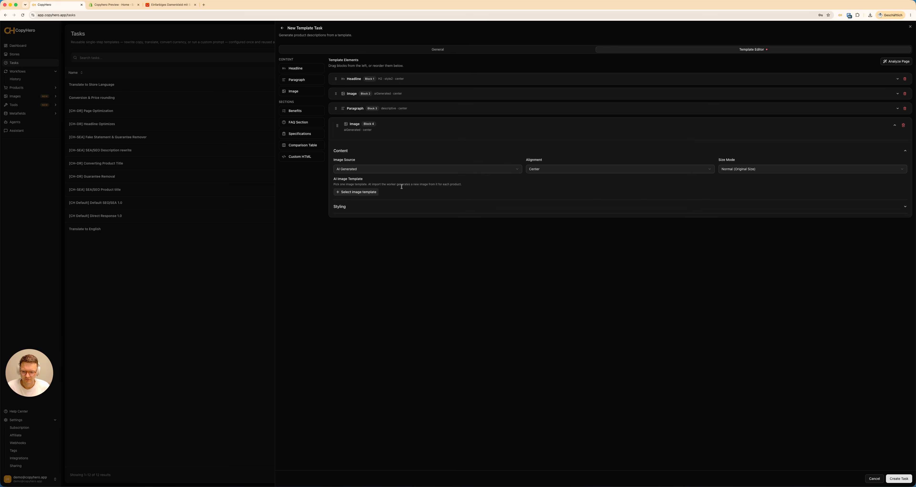
pyautogui.click(353, 192)
pyautogui.scroll(-2, 492, 296)
pyautogui.scroll(-1, 491, 296)
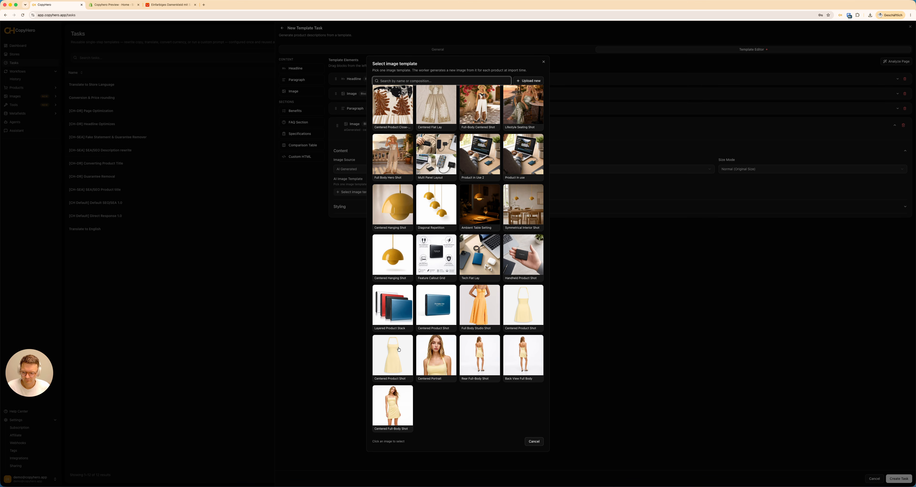
pyautogui.click(404, 356)
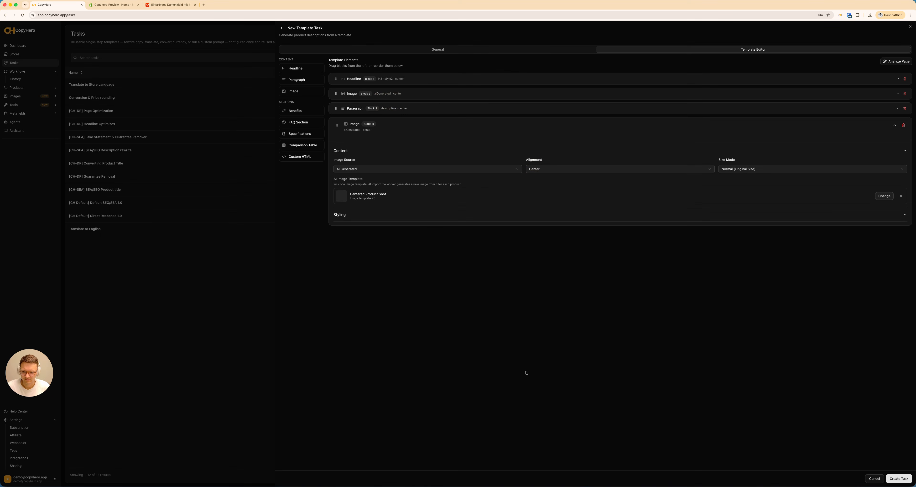
# Set the second Image block's size mode to Custom (Set one dimension) with a height of 400 px, and collapse the block
pyautogui.click(792, 172)
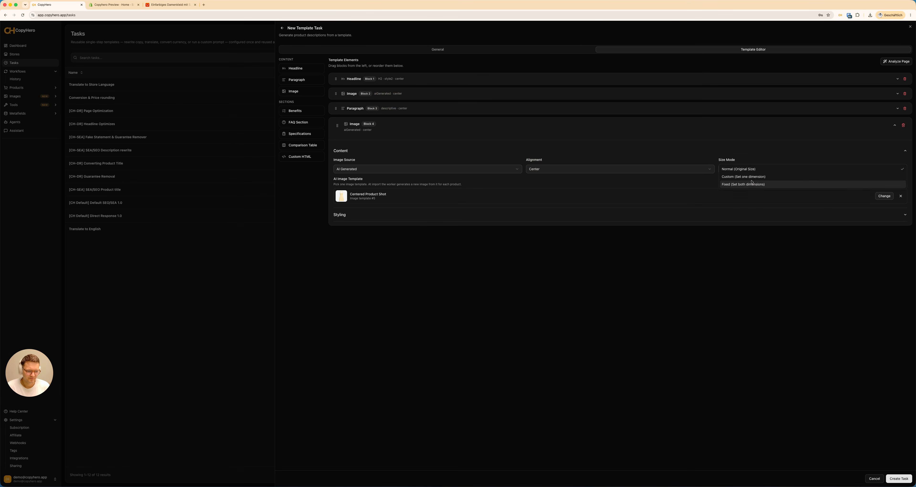
pyautogui.click(754, 181)
pyautogui.click(725, 188)
pyautogui.write('400')
pyautogui.click(702, 286)
pyautogui.click(905, 151)
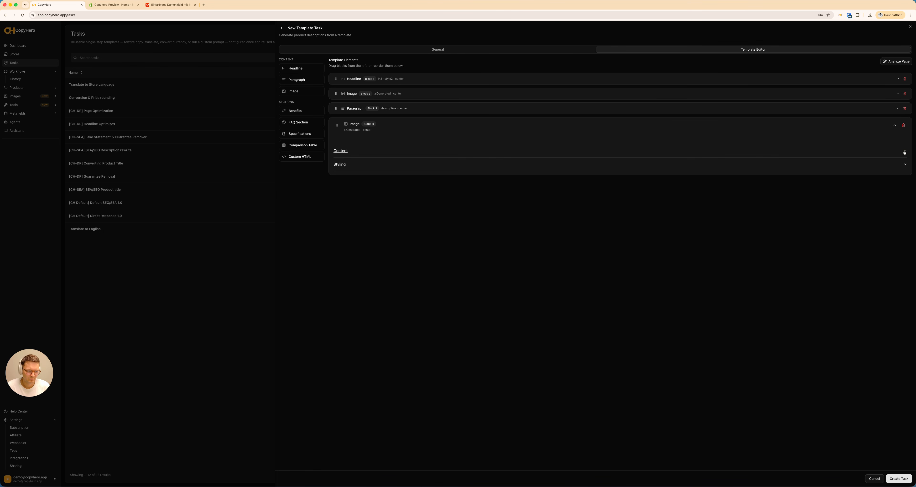
pyautogui.click(855, 150)
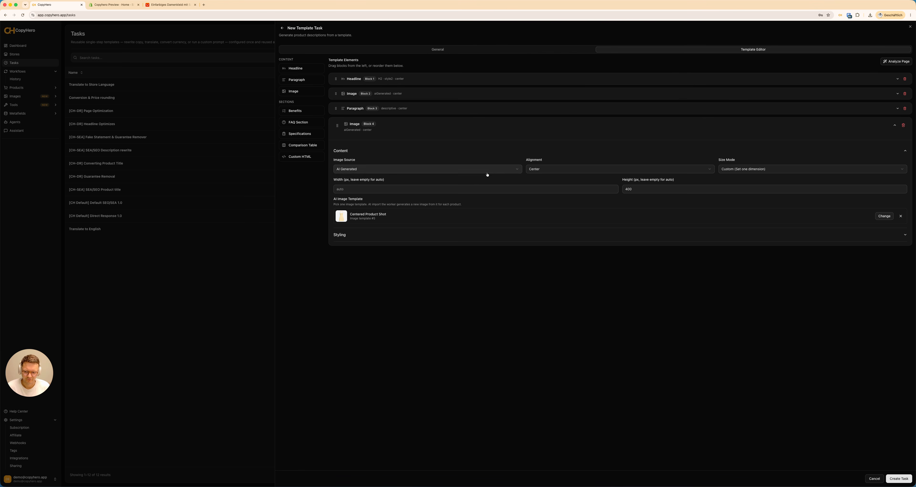
pyautogui.click(905, 152)
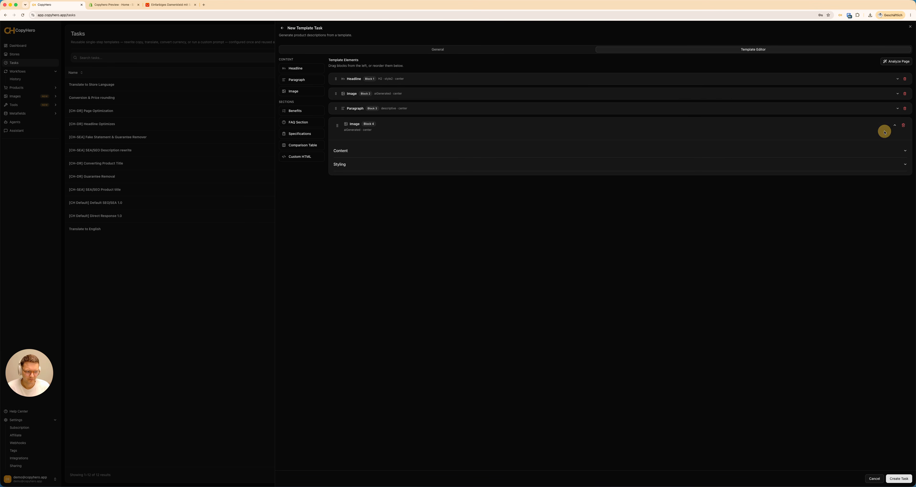
pyautogui.click(895, 125)
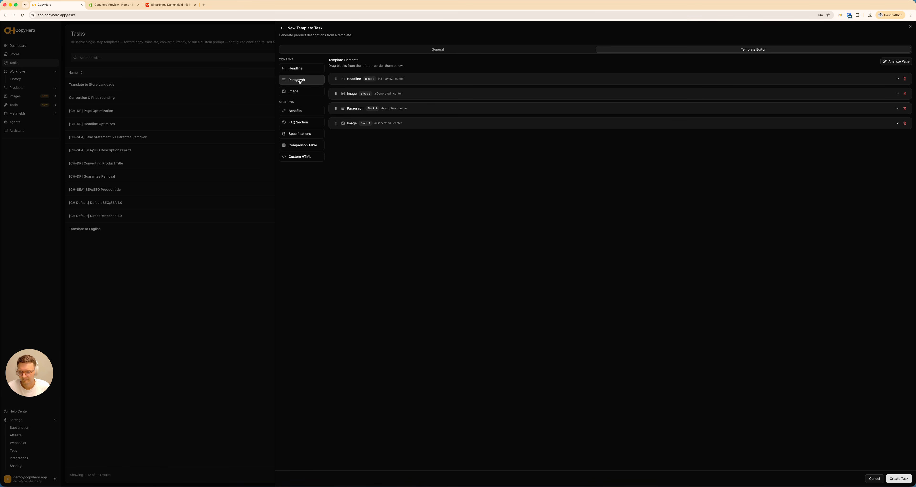
pyautogui.click(297, 68)
pyautogui.click(370, 184)
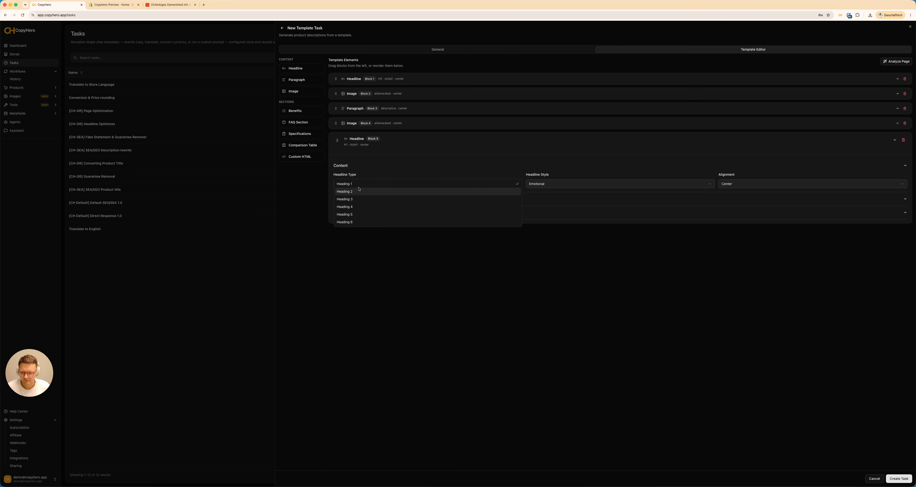
pyautogui.click(352, 206)
pyautogui.click(573, 185)
pyautogui.click(555, 198)
pyautogui.click(378, 213)
pyautogui.write('A')
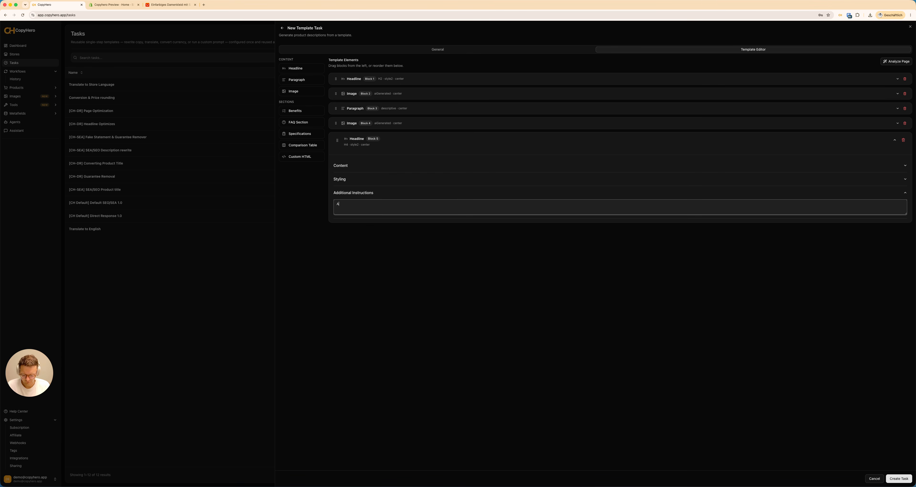
pyautogui.write('lways use "Product')
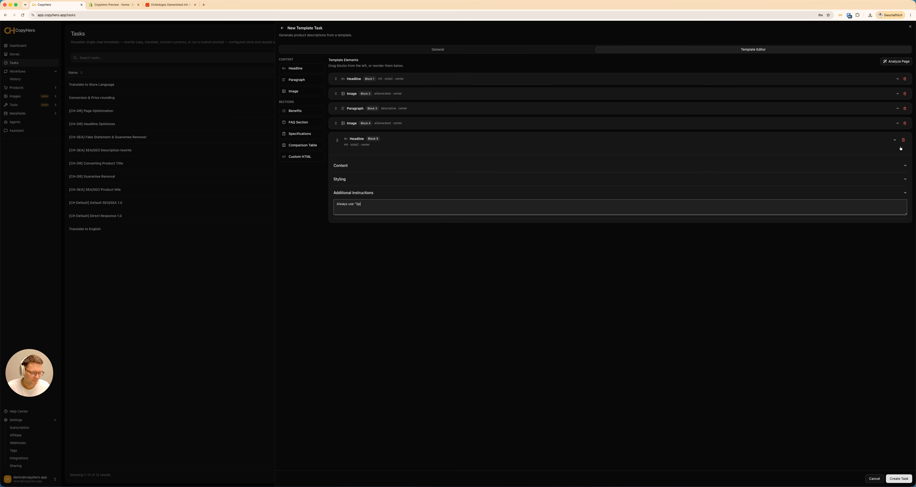
pyautogui.click(904, 139)
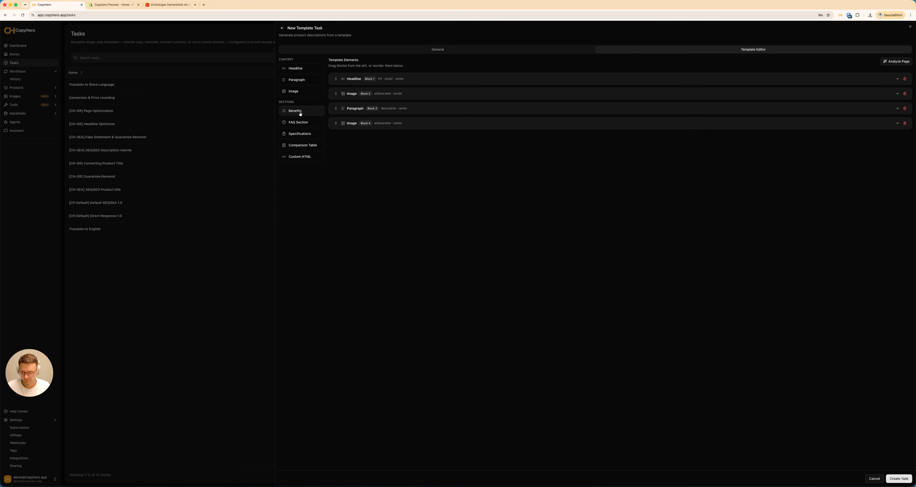
# Add a Headline block below the second image and set its headline type to Heading 4
pyautogui.moveTo(298, 68); pyautogui.dragTo(352, 118)
pyautogui.click(354, 184)
pyautogui.click(343, 210)
# Give the new Headline block the additional instructions "Always output "Specifications" here. This is the headline for the specifications section." and collapse it
pyautogui.click(347, 212)
pyautogui.click(389, 208)
pyautogui.write('Als')
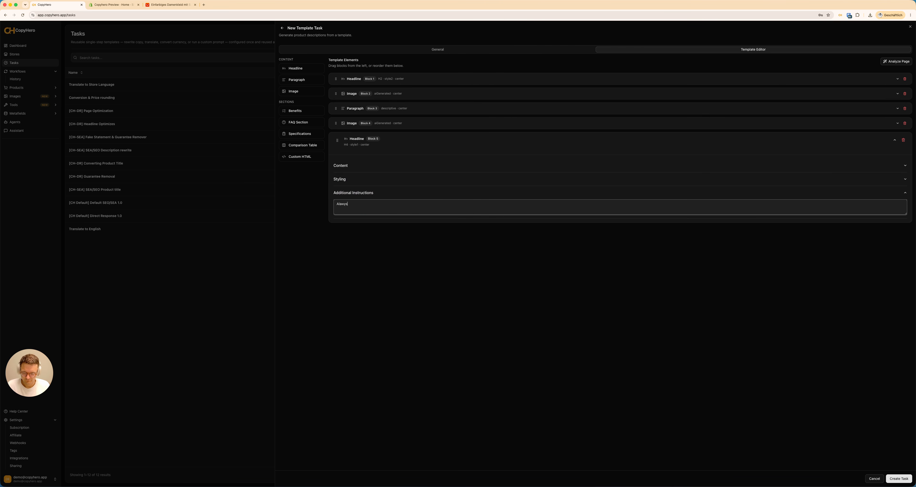
pyautogui.write('ays output "')
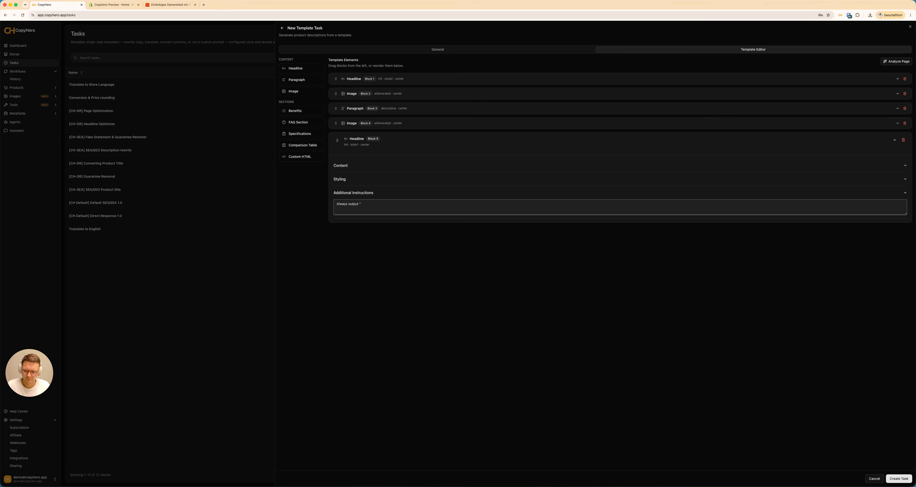
pyautogui.write('Specifications" here. This is the headline for the specifications section.')
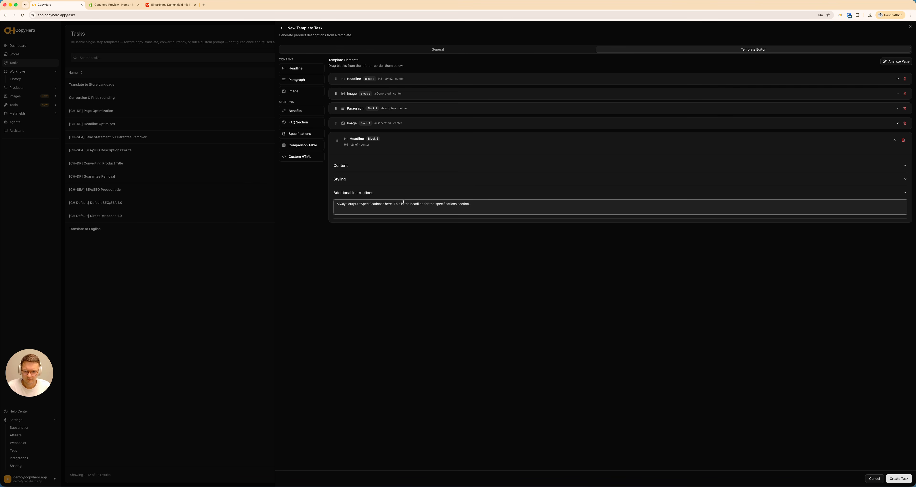
pyautogui.click(384, 188)
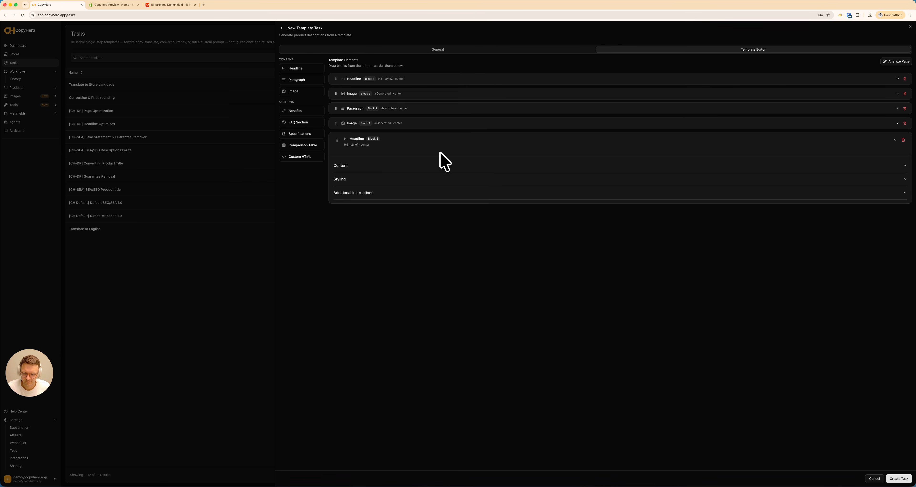
pyautogui.click(894, 139)
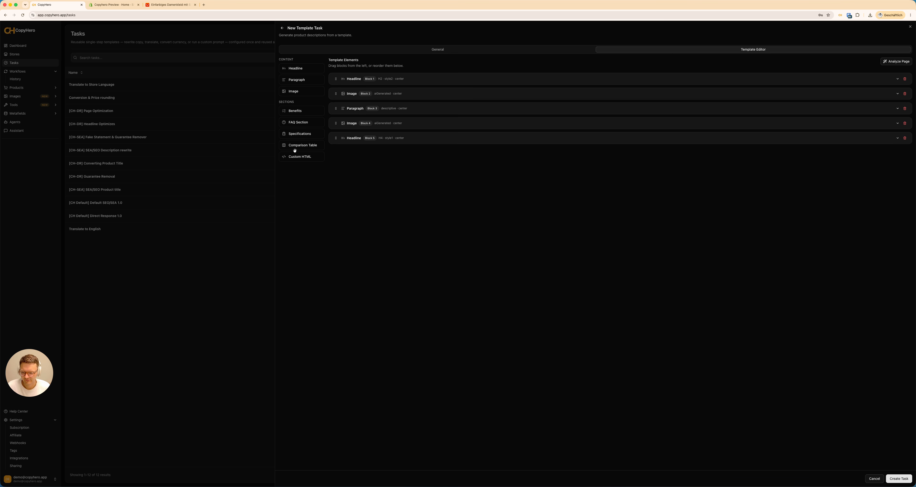
# Add a Specifications block below the headline with an amount of 3, keeping the Bold Keyword style and Bullet Points layout
pyautogui.moveTo(299, 133); pyautogui.dragTo(376, 163)
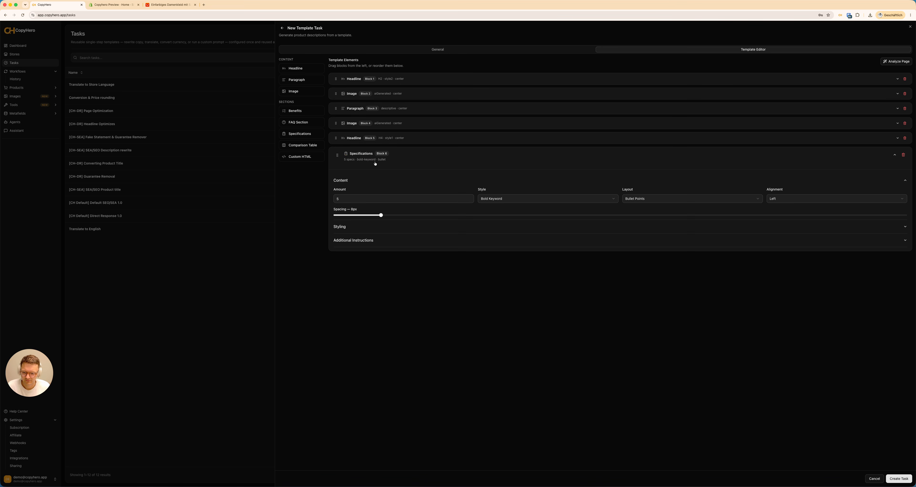
pyautogui.doubleClick(340, 195)
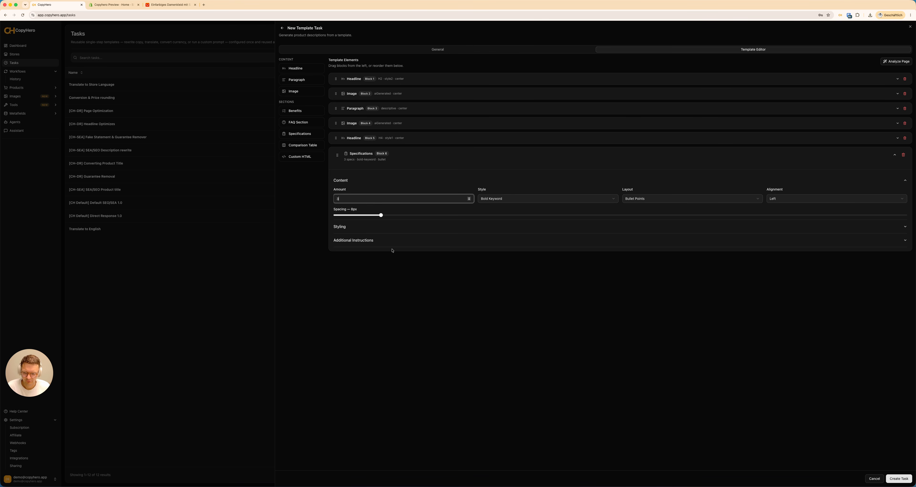
pyautogui.click(512, 200)
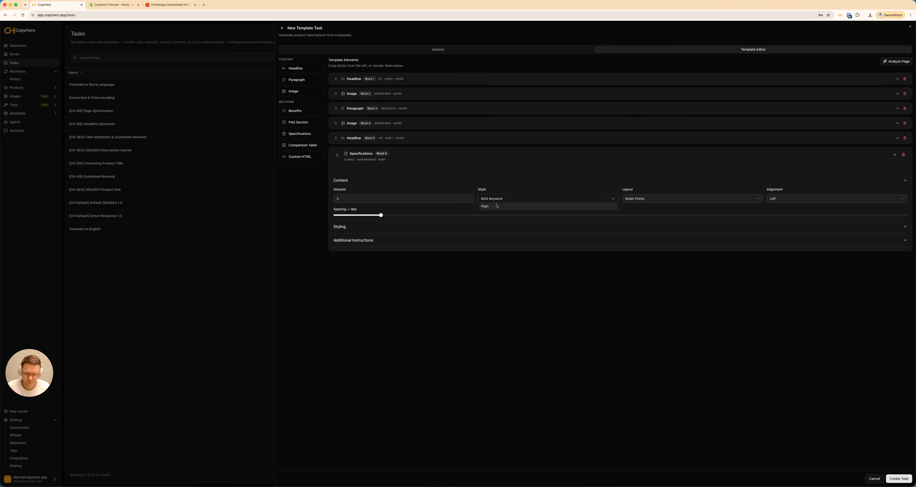
pyautogui.click(464, 195)
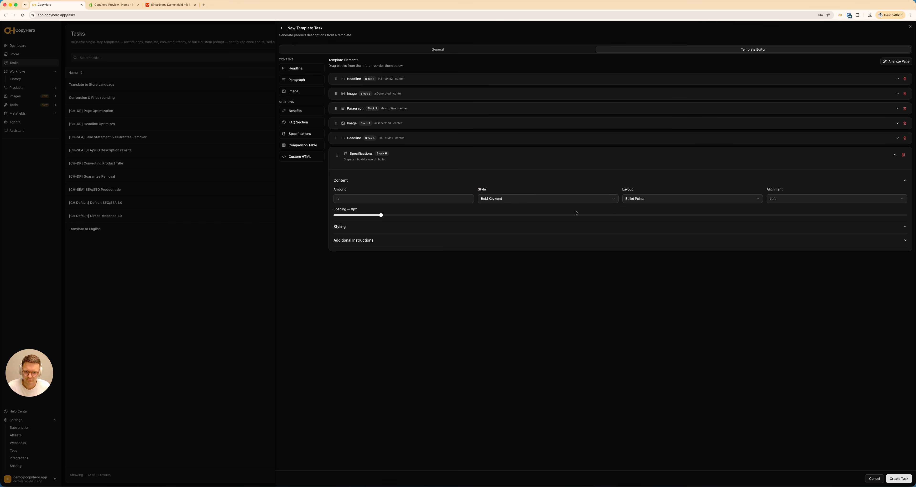
pyautogui.click(672, 200)
pyautogui.click(645, 199)
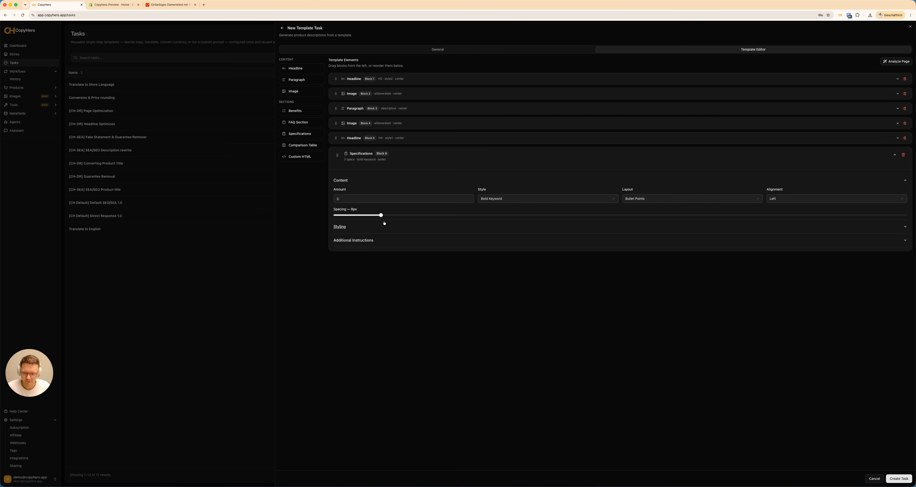
pyautogui.moveTo(381, 216); pyautogui.dragTo(384, 270)
# View the Specifications block's styling options and turn off Include Empty Specifications in its additional instructions
pyautogui.click(369, 231)
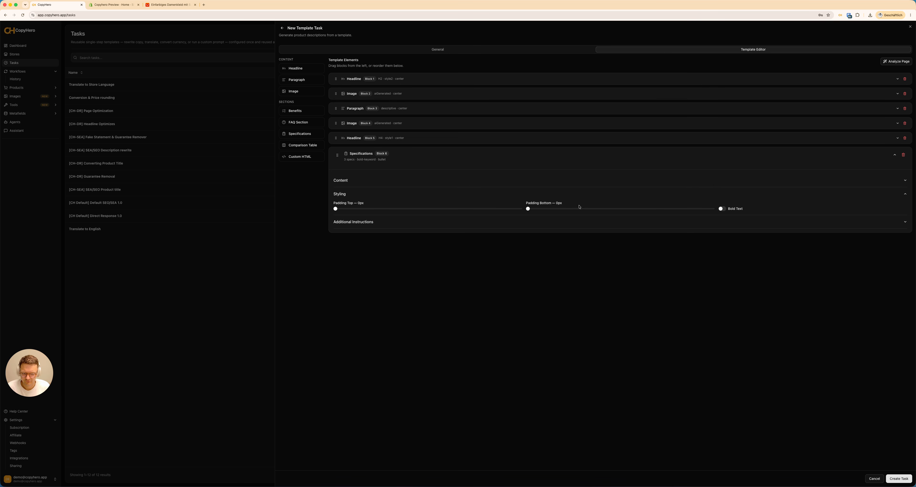
pyautogui.click(370, 222)
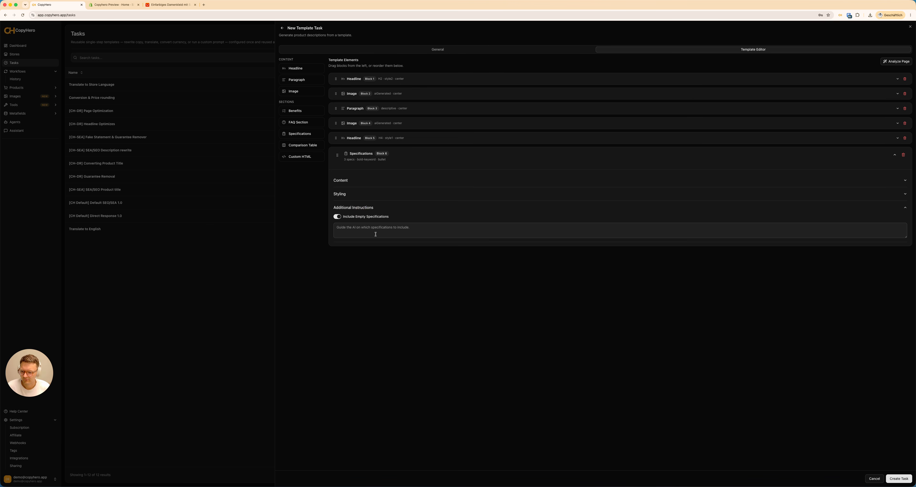
pyautogui.click(359, 225)
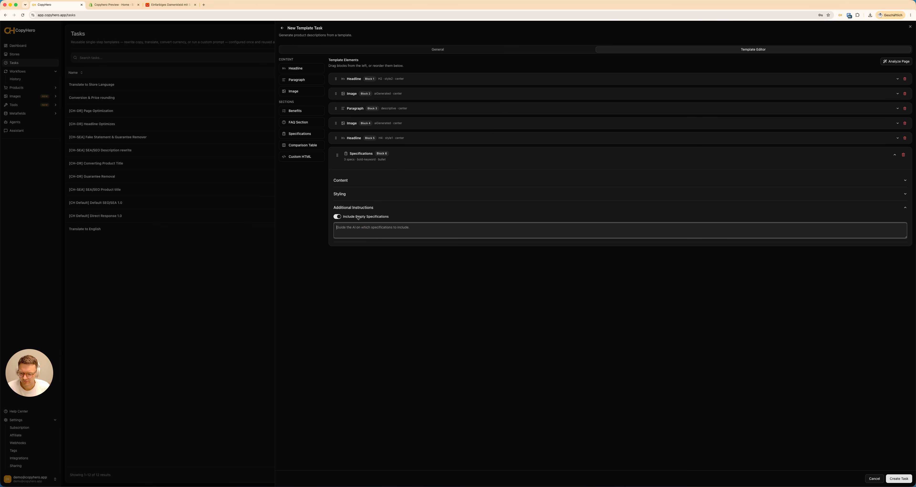
pyautogui.moveTo(353, 216)
pyautogui.mouseDown()
pyautogui.moveTo(388, 217)
pyautogui.moveTo(351, 222)
pyautogui.mouseUp()
pyautogui.click(334, 245)
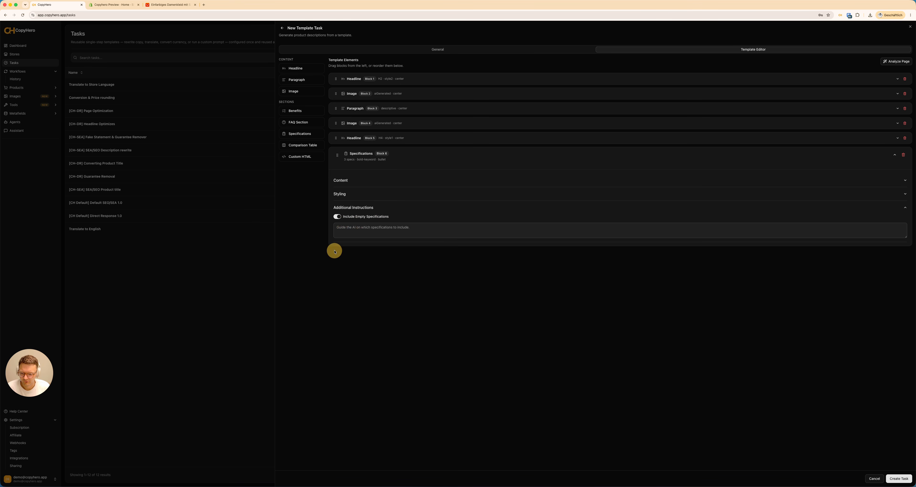
pyautogui.click(335, 217)
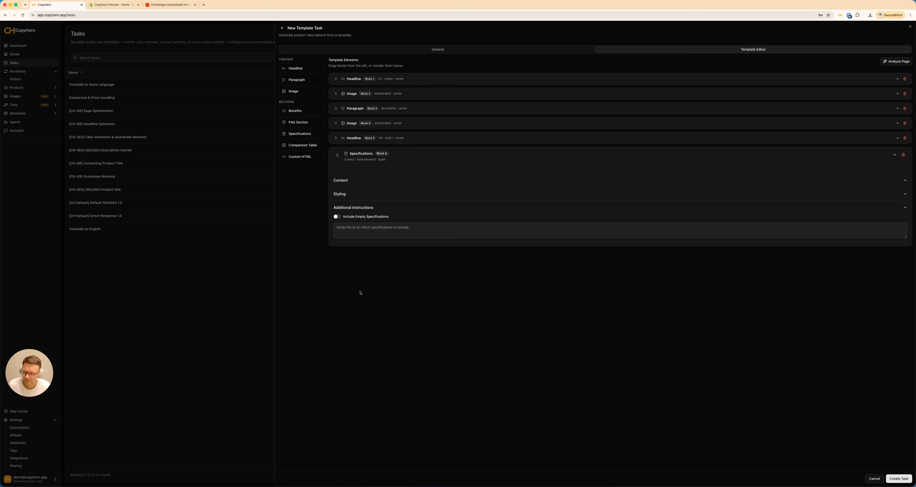
# Switch to the AliExpress product page and examine the dress's size options and item measurements
pyautogui.press('super+3')
pyautogui.scroll(-1, 443, 122)
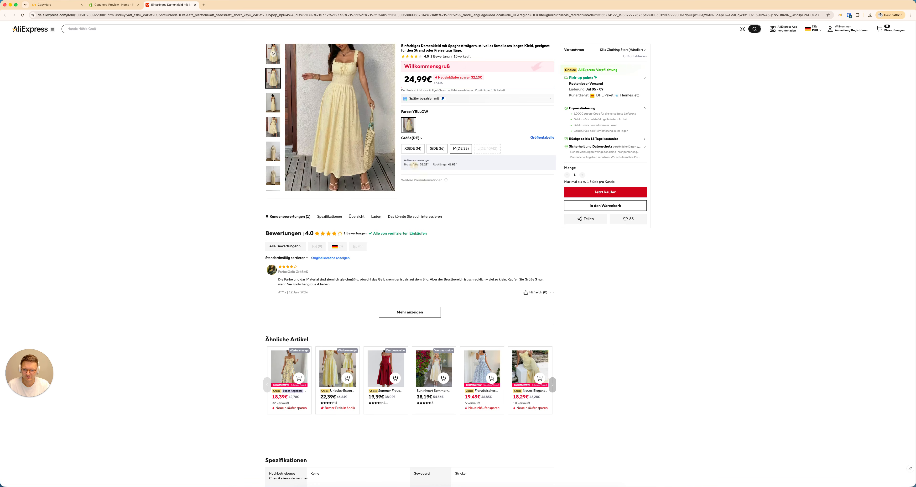
pyautogui.doubleClick(442, 163)
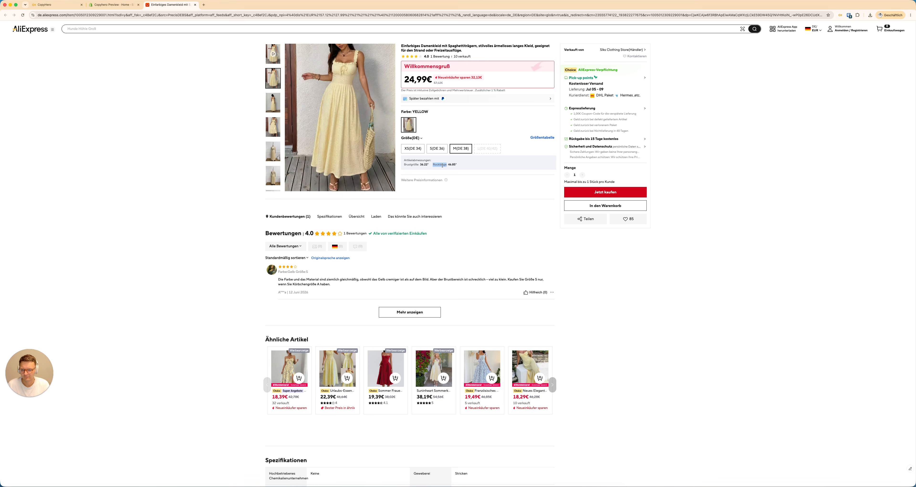
pyautogui.doubleClick(409, 164)
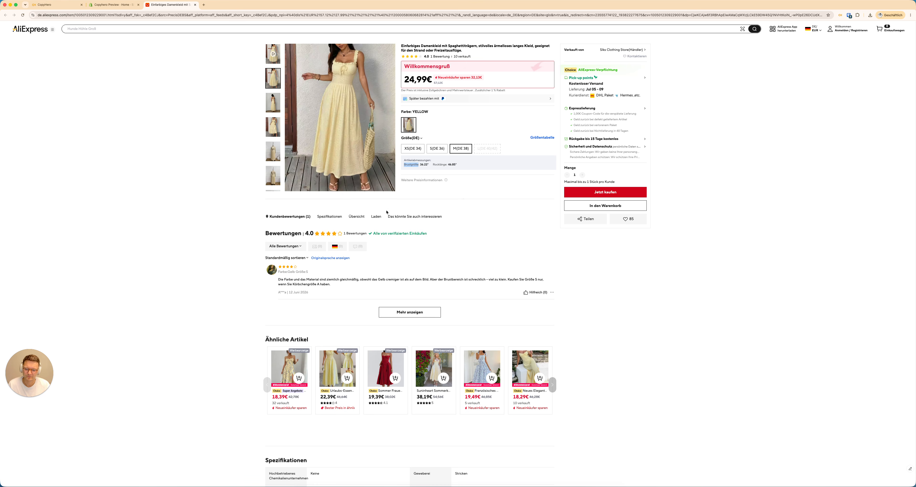
# Return to CopyHero, give the Specifications block the instructions "Use Color options, size options and material here." and collapse it
pyautogui.click(57, 4)
pyautogui.click(369, 231)
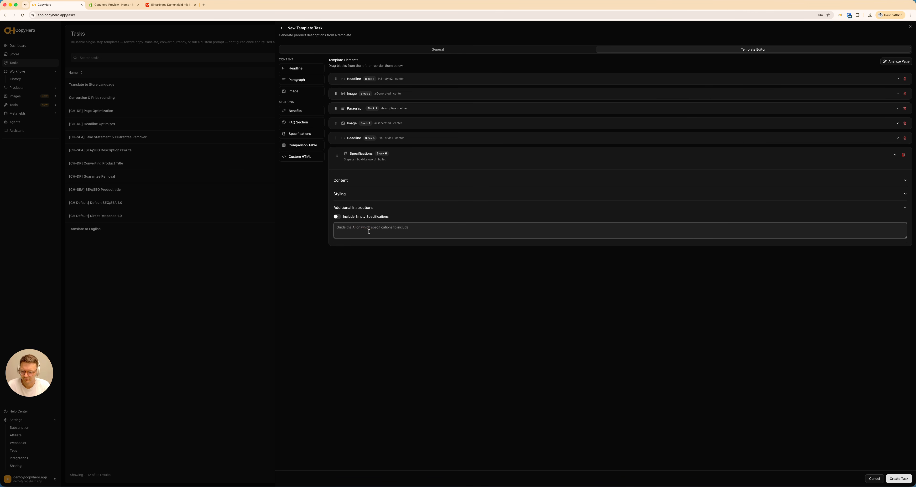
pyautogui.write('U')
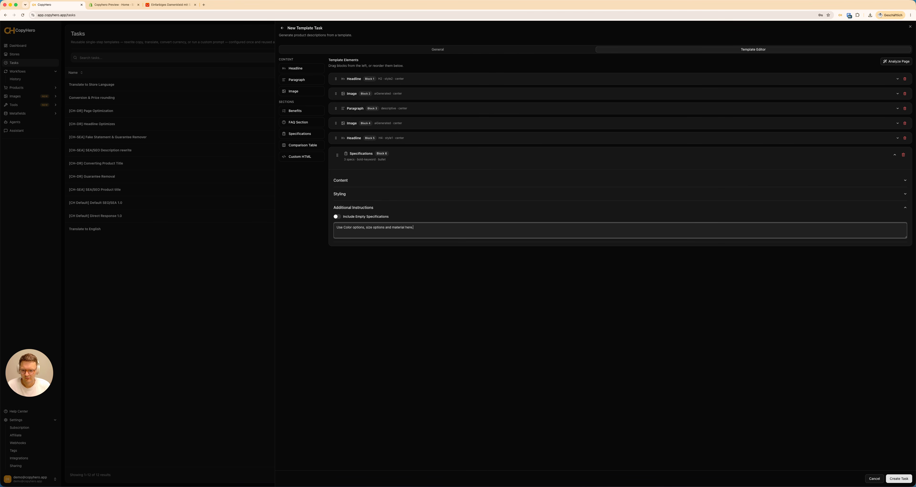
pyautogui.click(372, 228)
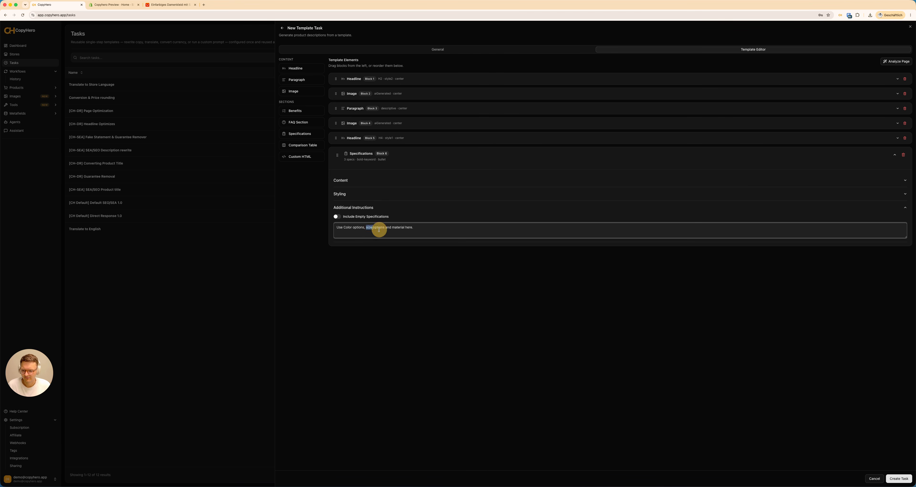
pyautogui.click(419, 317)
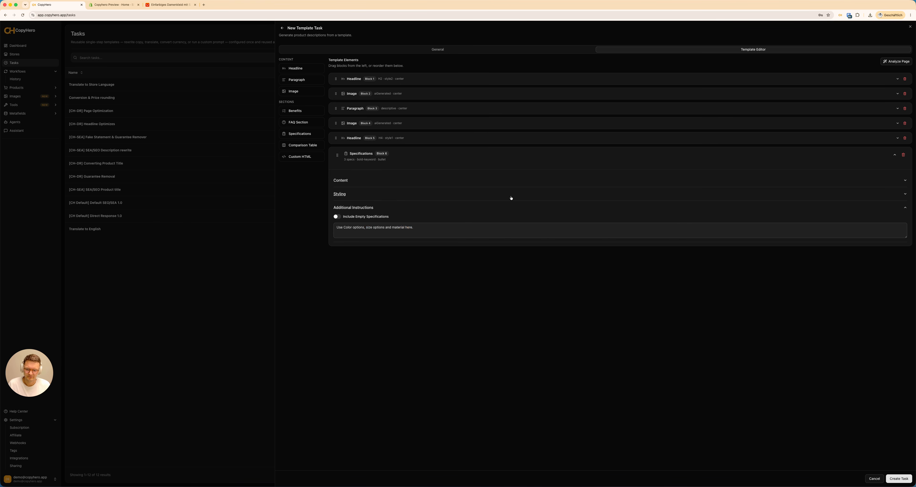
pyautogui.click(895, 154)
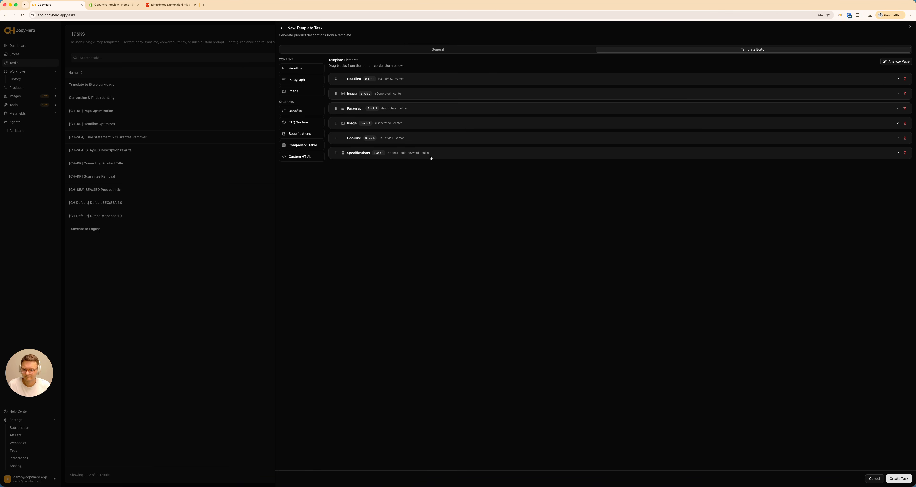
# Add a FAQ Section block to view its options, delete it again, and create the template task
pyautogui.click(309, 123)
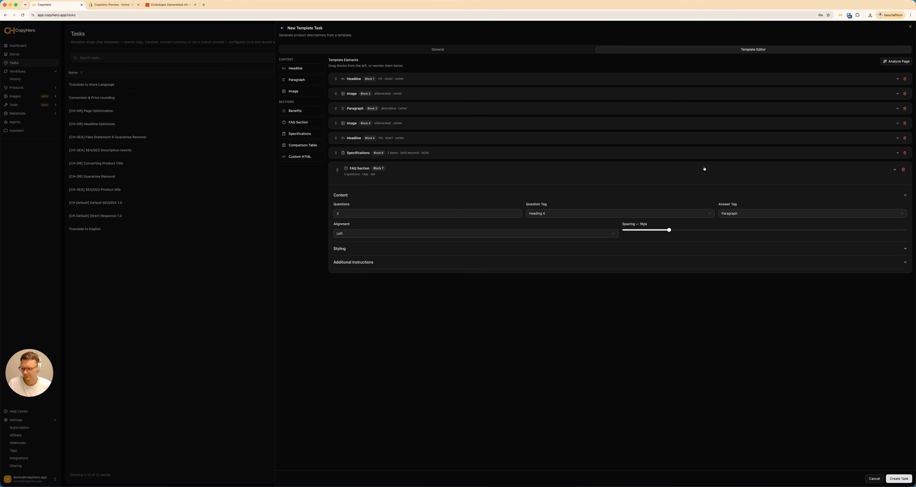
pyautogui.click(904, 170)
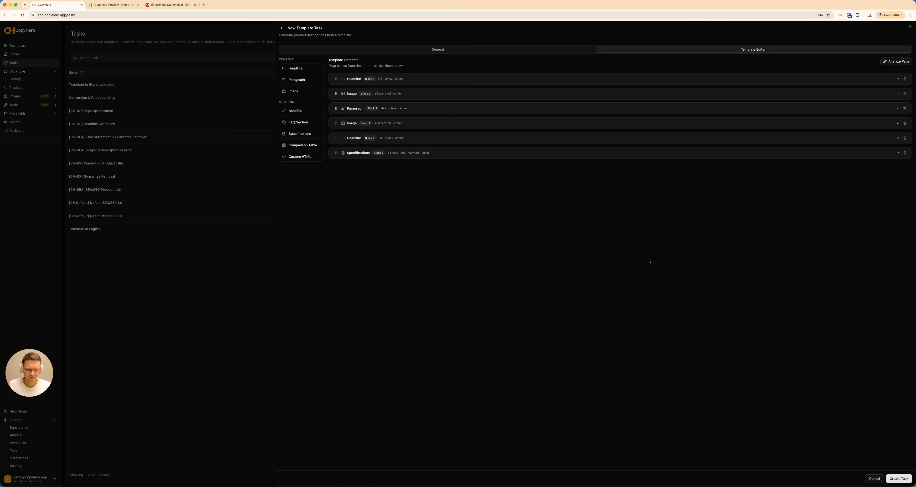
pyautogui.click(898, 478)
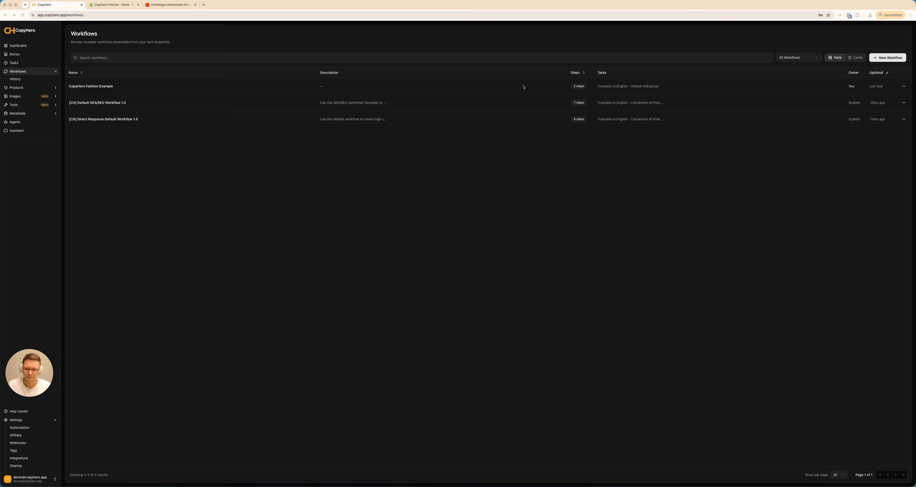
# Open the CopyHero Fashion Example workflow, review its ordered steps in the Workflow Builder and save it
pyautogui.click(511, 86)
pyautogui.click(681, 51)
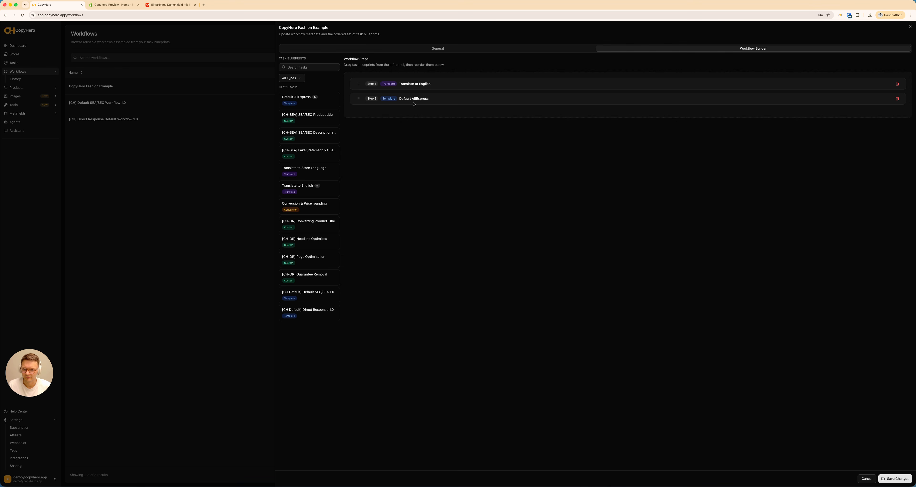
pyautogui.click(900, 482)
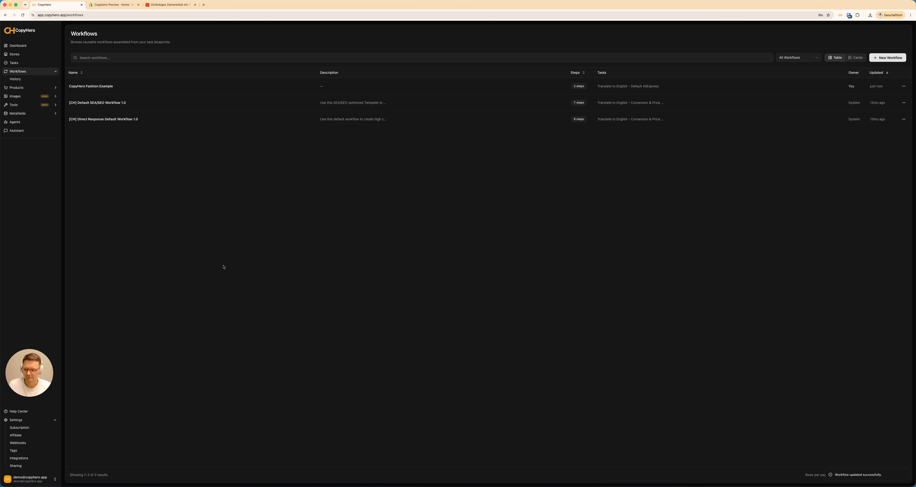
# Start a product import using product links and copy the dress page's URL from AliExpress
pyautogui.click(17, 87)
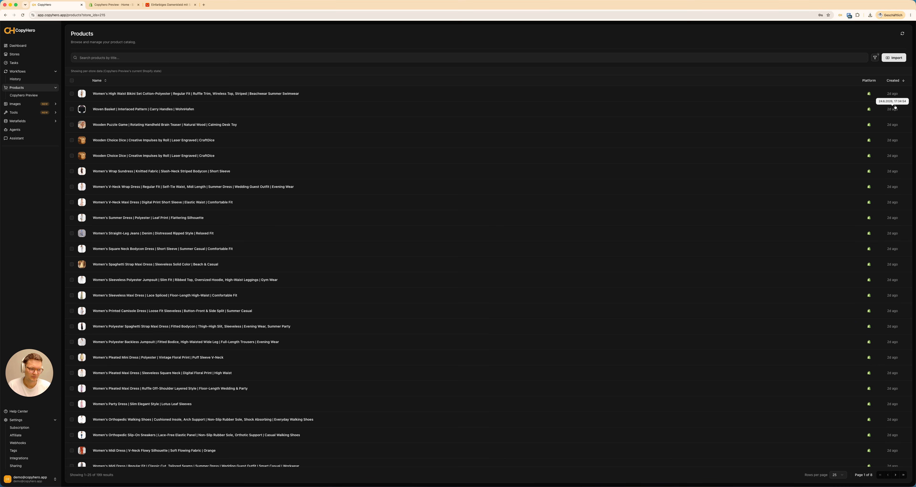
pyautogui.click(888, 58)
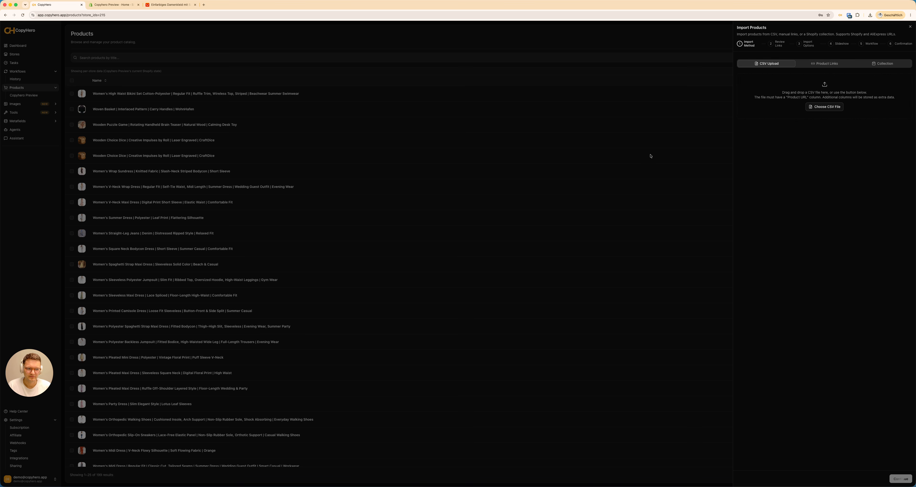
pyautogui.click(824, 64)
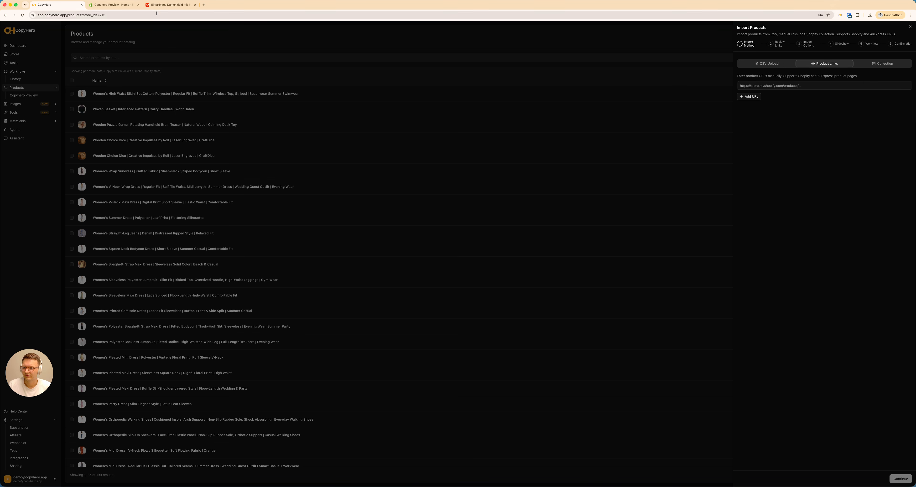
pyautogui.click(171, 5)
pyautogui.click(148, 15)
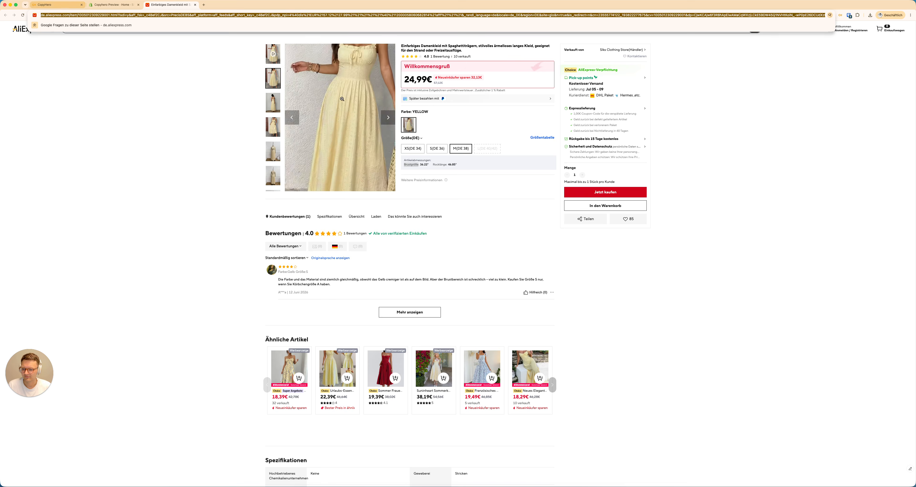
# Return to CopyHero, add the copied AliExpress URL as the product link and proceed through link review to the import options
pyautogui.click(57, 5)
pyautogui.click(818, 85)
pyautogui.hotkey('ctrl', 'v')
pyautogui.click(900, 479)
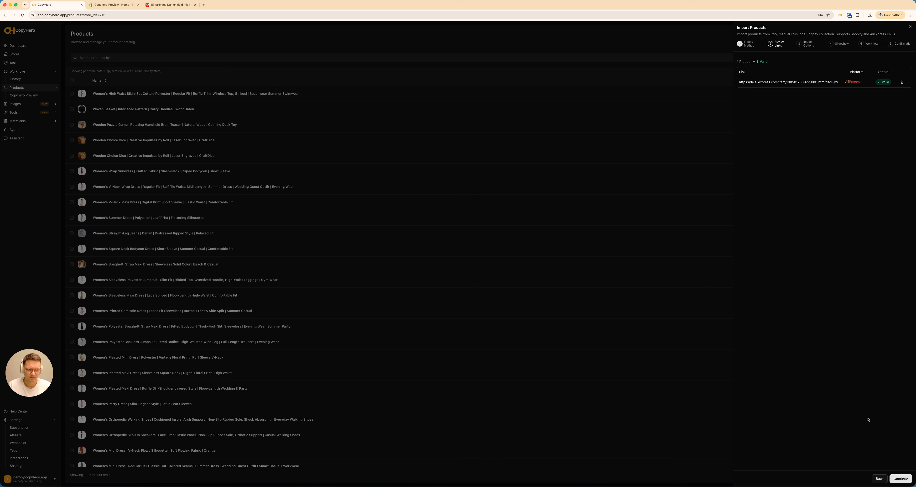
pyautogui.click(911, 477)
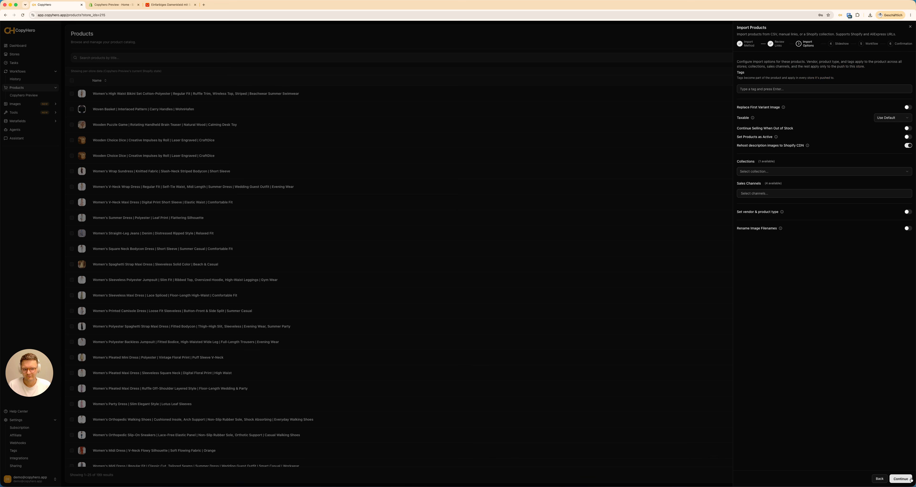
# Assign the import to the Startseite collection and the Online Store sales channel, and enable Set Products as Active
pyautogui.click(764, 172)
pyautogui.click(752, 183)
pyautogui.click(753, 199)
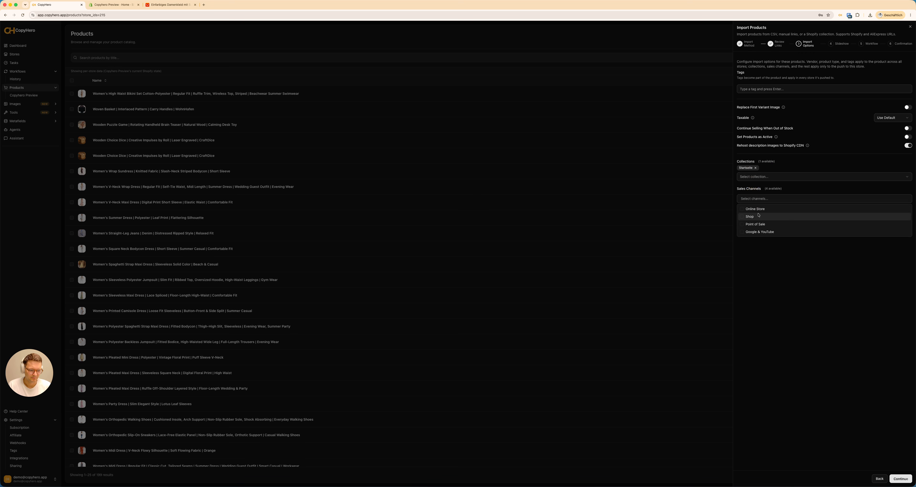
pyautogui.click(755, 209)
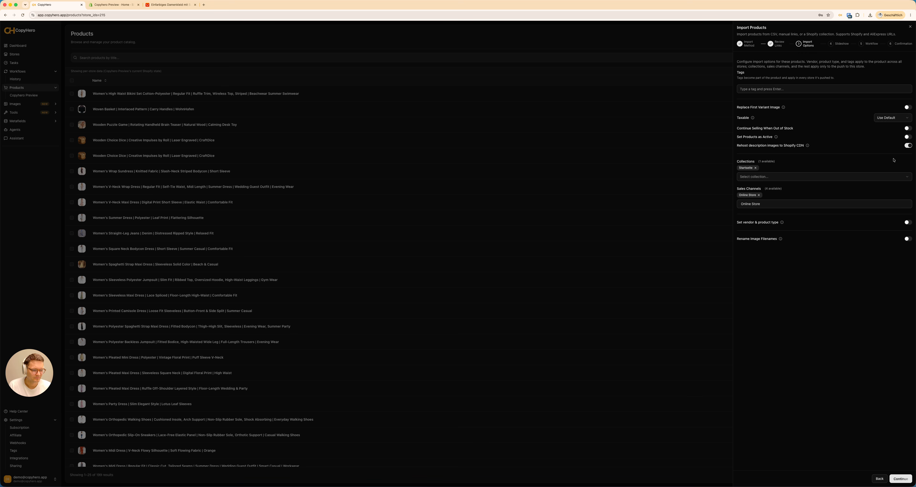
pyautogui.click(908, 137)
pyautogui.click(897, 480)
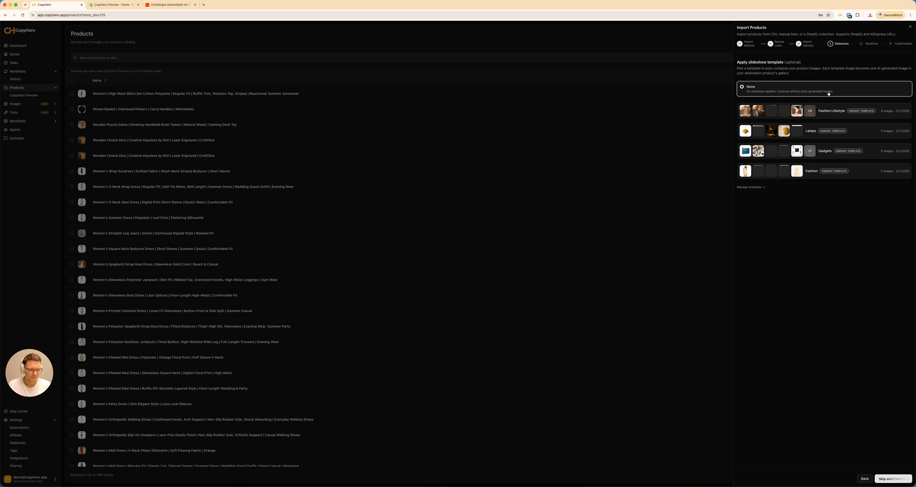
# Skip the slideshow template, choose the CopyHero Fashion Example workflow and confirm the import
pyautogui.moveTo(798, 158)
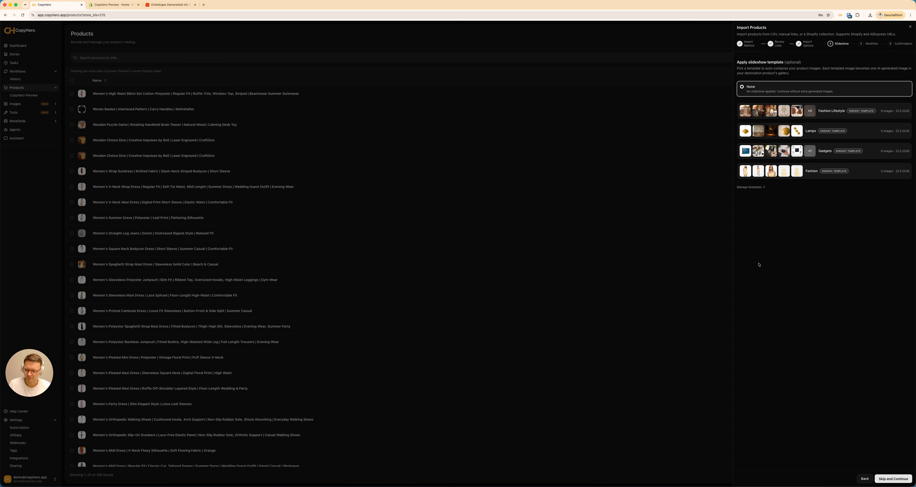
pyautogui.click(893, 478)
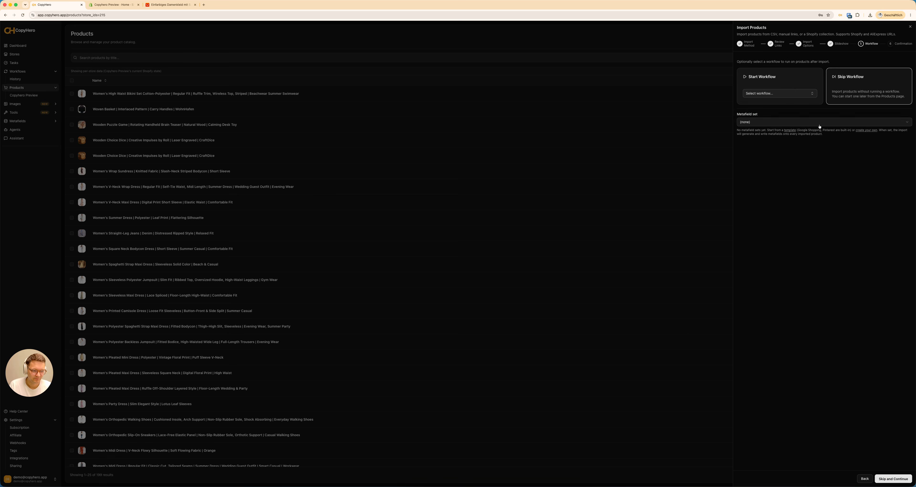
pyautogui.click(763, 93)
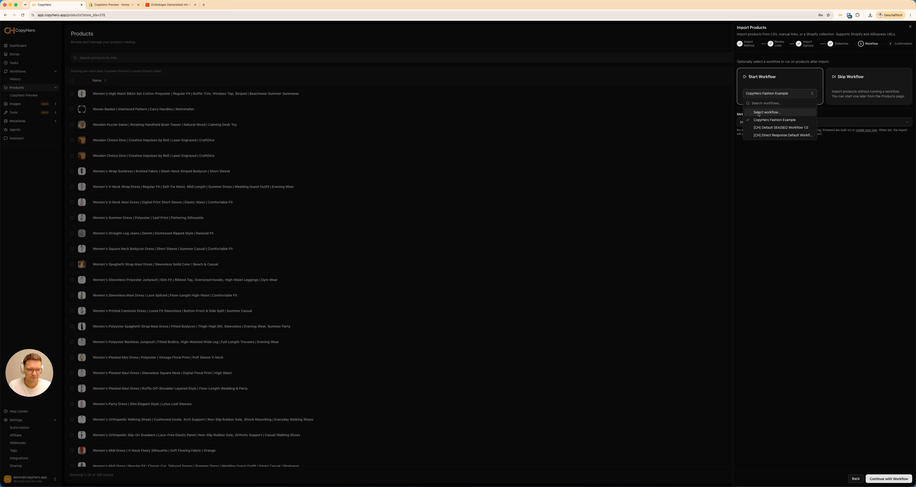
pyautogui.click(769, 121)
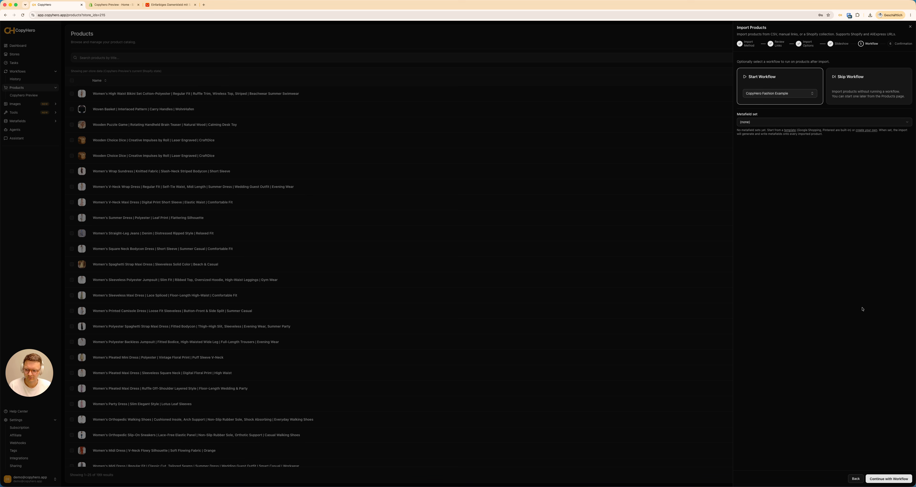
pyautogui.click(891, 478)
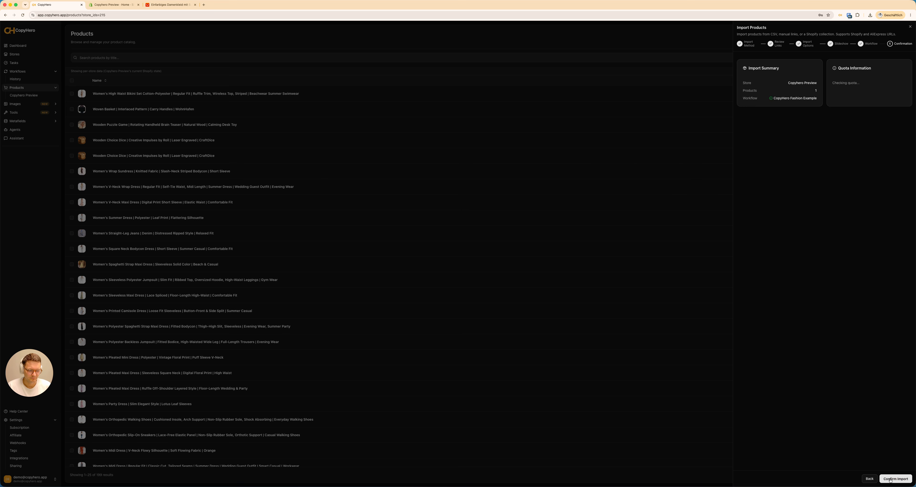
pyautogui.click(888, 480)
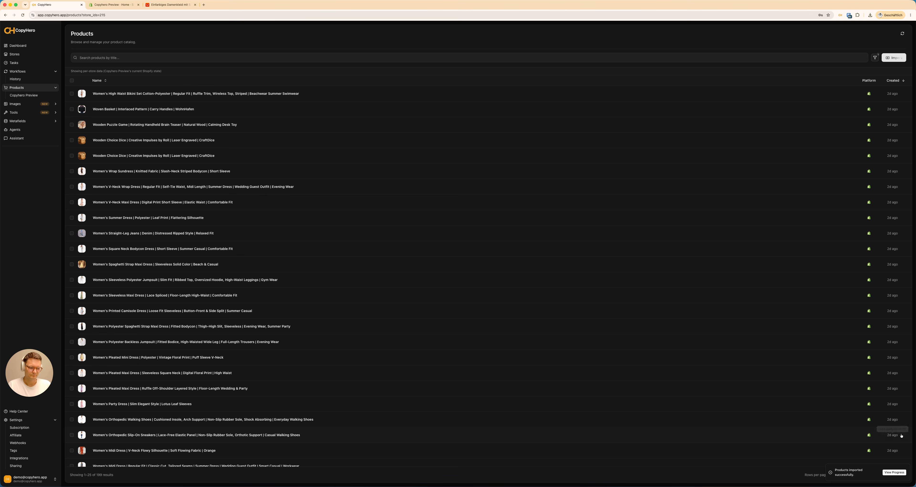
# View the import's workflow progress, inspect the product's job list and close it again
pyautogui.click(894, 472)
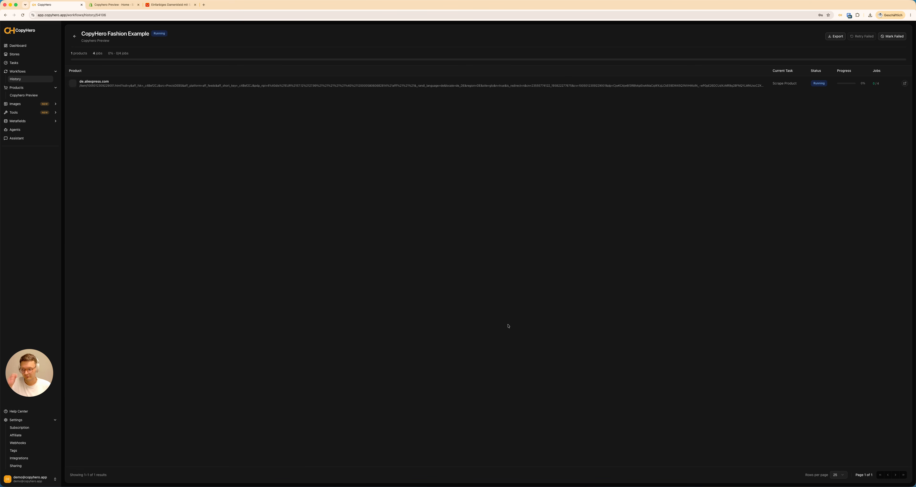
pyautogui.click(550, 79)
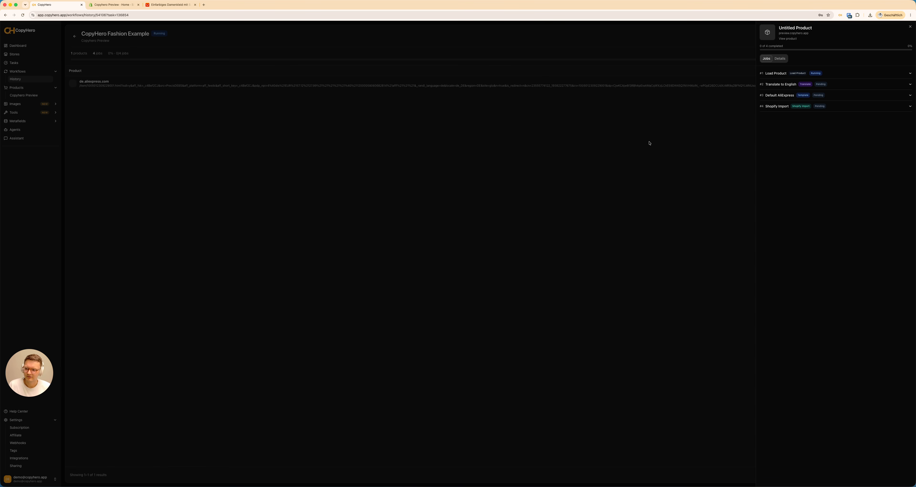
pyautogui.click(495, 149)
pyautogui.click(208, 220)
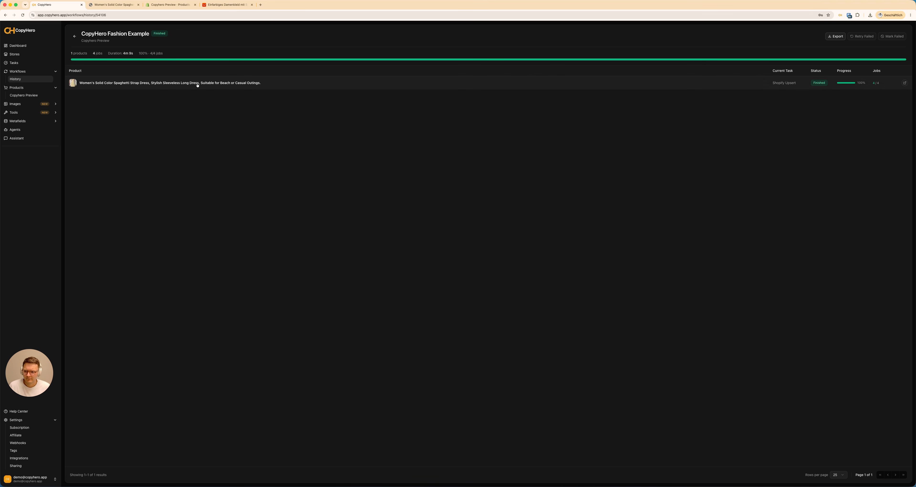
# Open the imported dress's store page from the workflow history
pyautogui.click(138, 5)
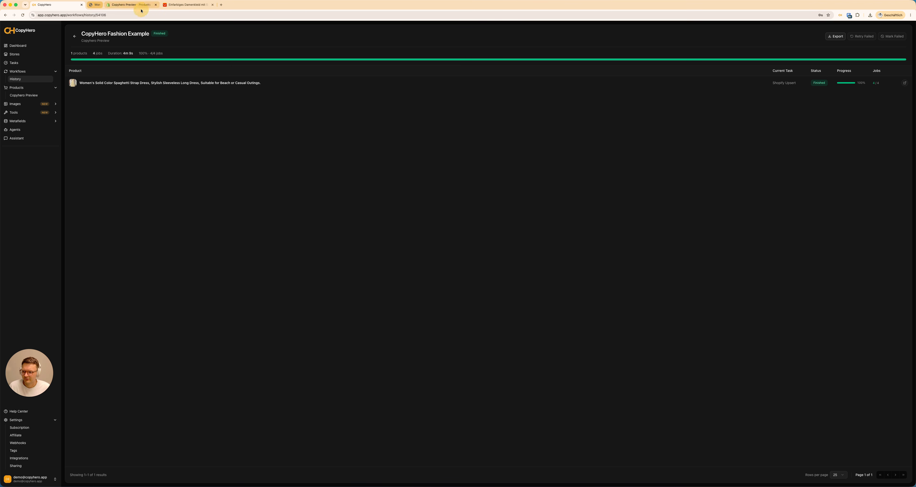
pyautogui.rightClick(131, 84)
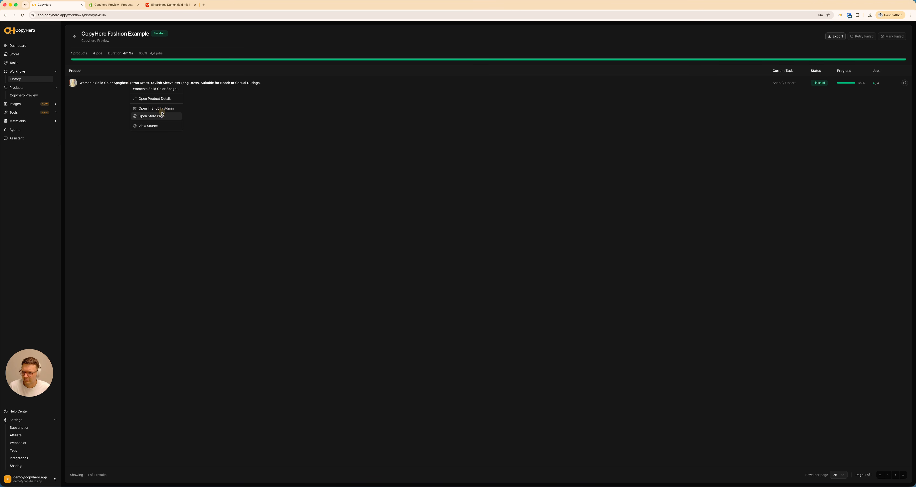
pyautogui.click(138, 117)
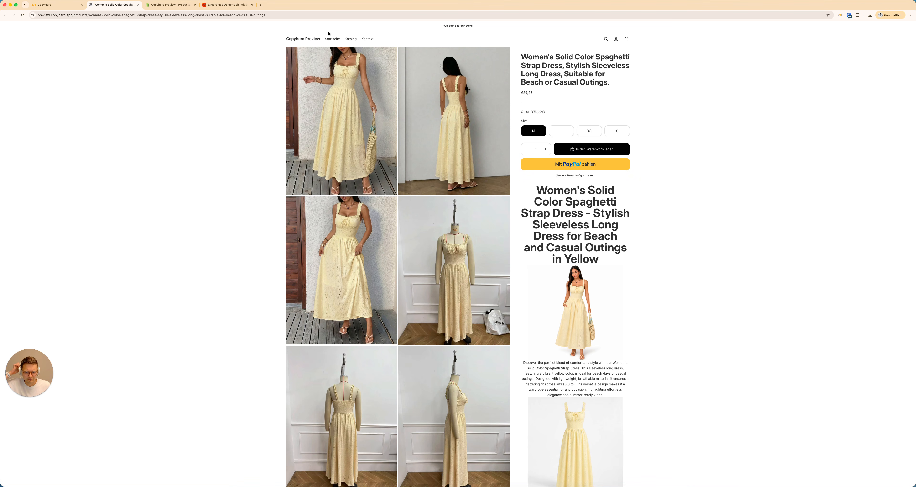
# Return to CopyHero and open the imported dress in Shopify Admin
pyautogui.click(57, 5)
pyautogui.rightClick(146, 84)
pyautogui.click(171, 108)
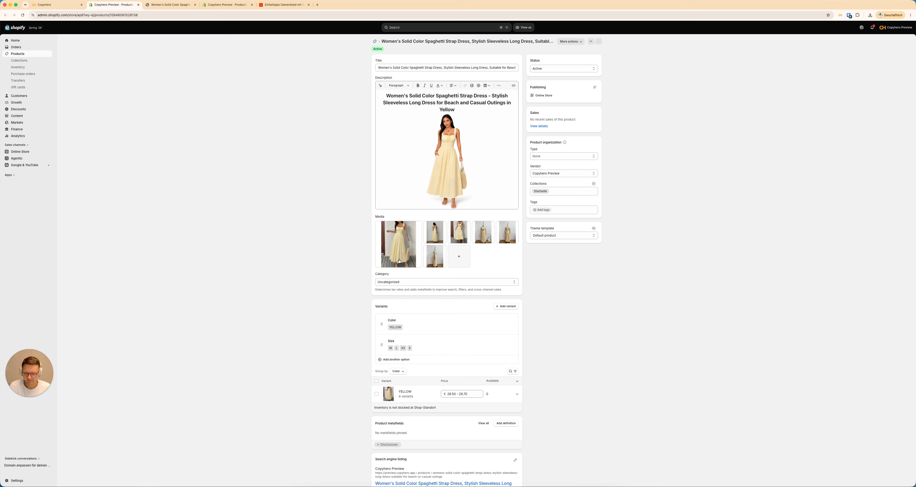
# Browse the dress's media images at full size in Shopify and close the image viewer
pyautogui.click(409, 235)
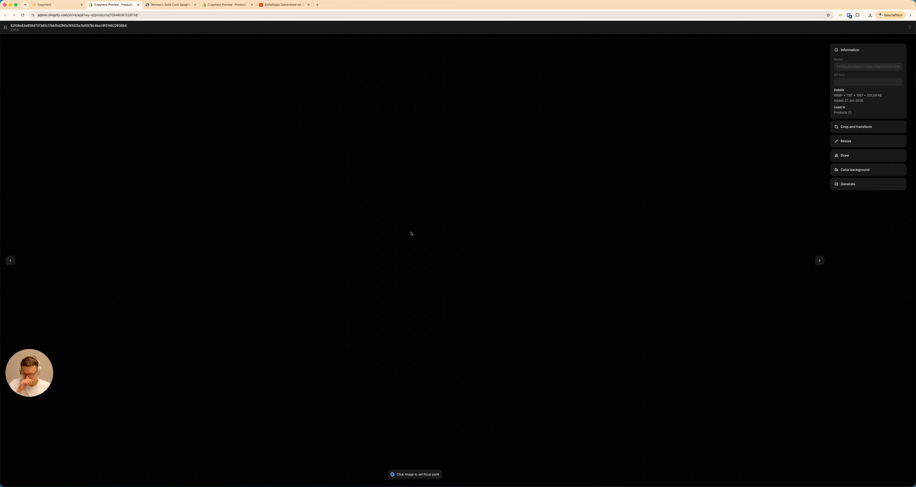
pyautogui.press('Right')
pyautogui.press('Right')
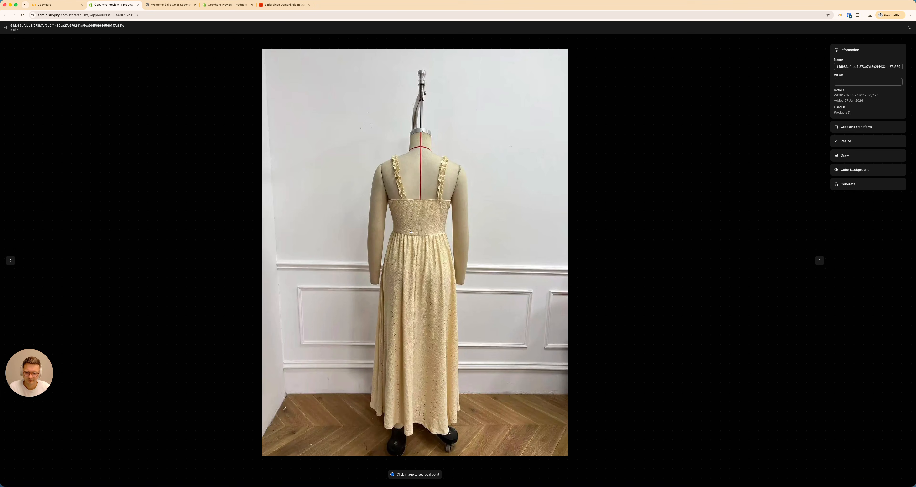
pyautogui.press('Right')
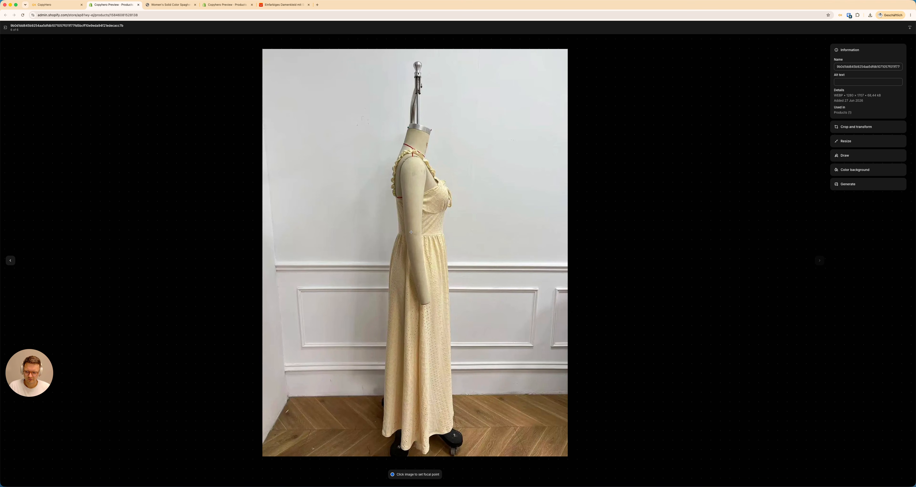
pyautogui.press('Escape')
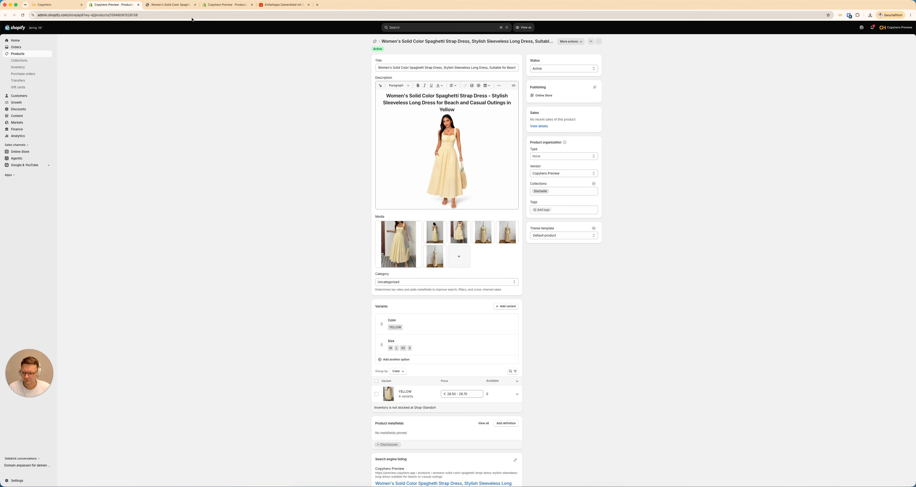
# Switch to the dress's store page and display it in the mobile device preview at 150% zoom
pyautogui.click(183, 5)
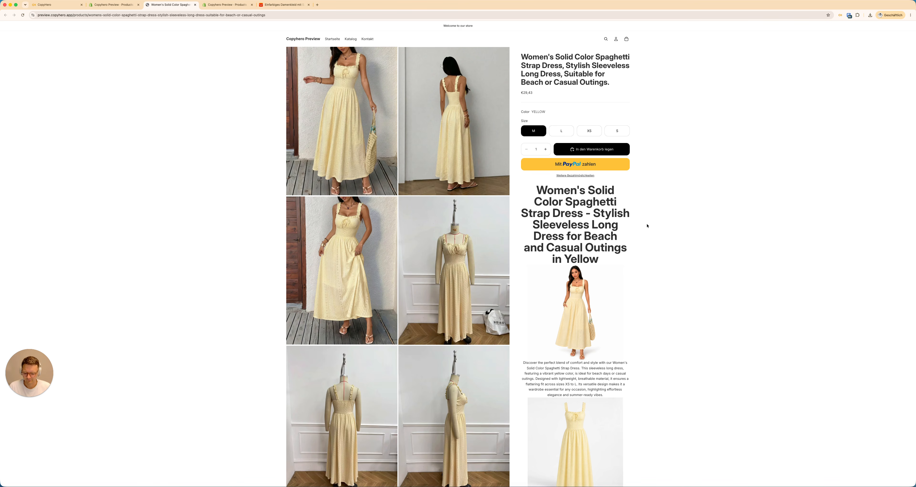
pyautogui.press('super+alt+i')
pyautogui.click(636, 24)
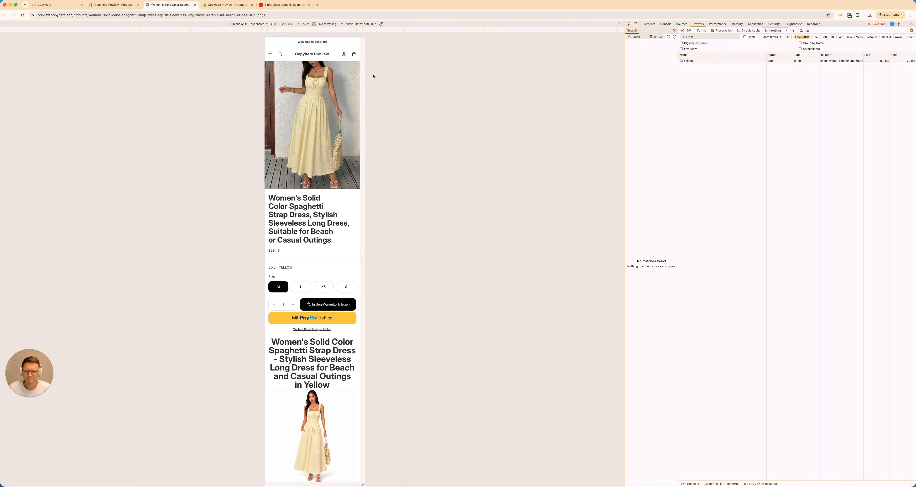
pyautogui.click(303, 24)
pyautogui.click(303, 35)
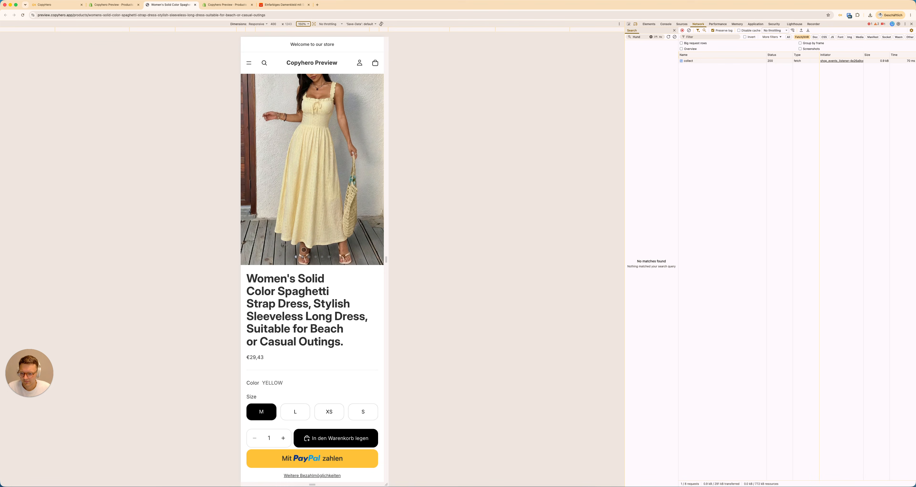
# Review the dress's store page in the mobile preview, from the main photo down to the description headline, generated images and paragraph
pyautogui.scroll(-1, 308, 311)
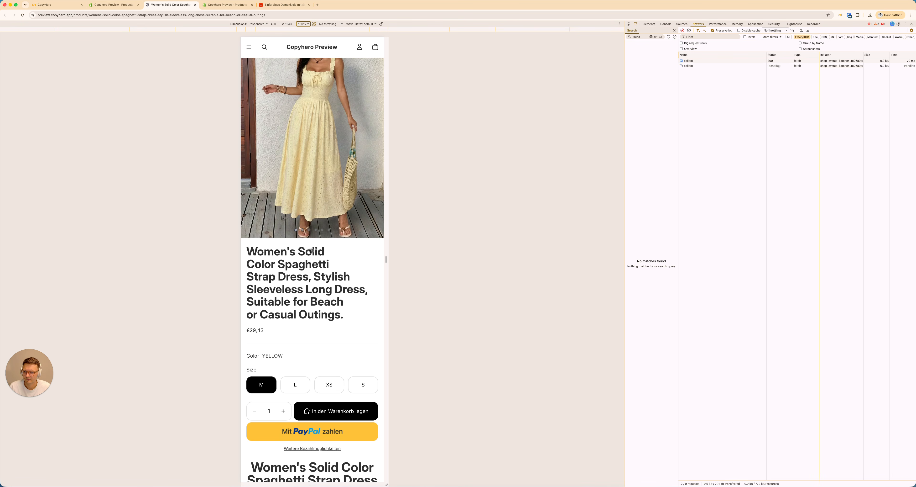
pyautogui.scroll(-5, 313, 270)
pyautogui.scroll(-6, 318, 260)
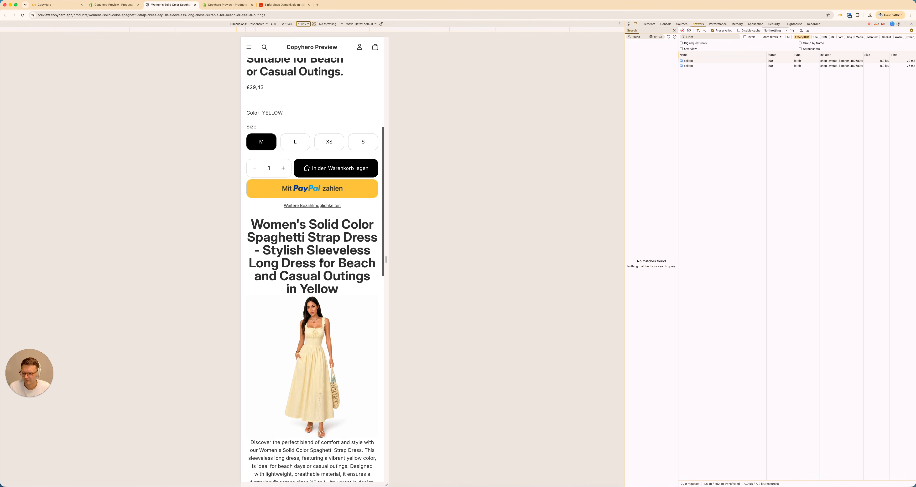
pyautogui.scroll(1, 318, 261)
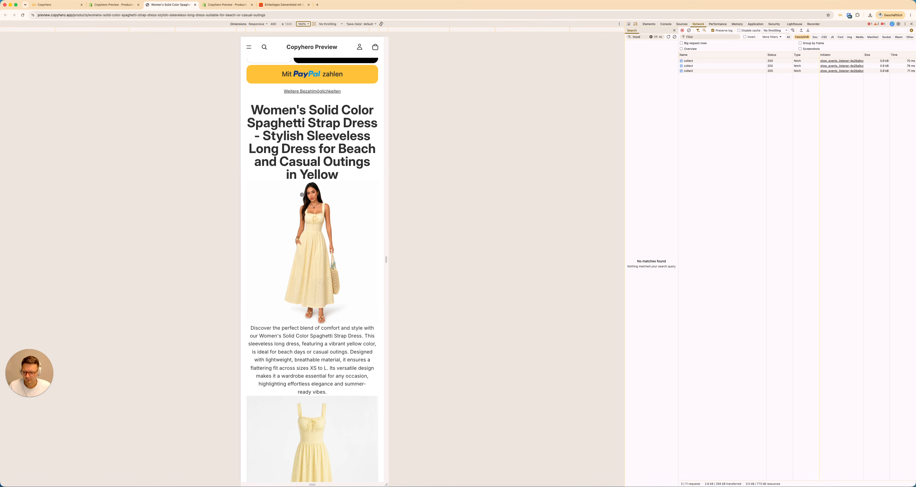
pyautogui.scroll(-2, 284, 249)
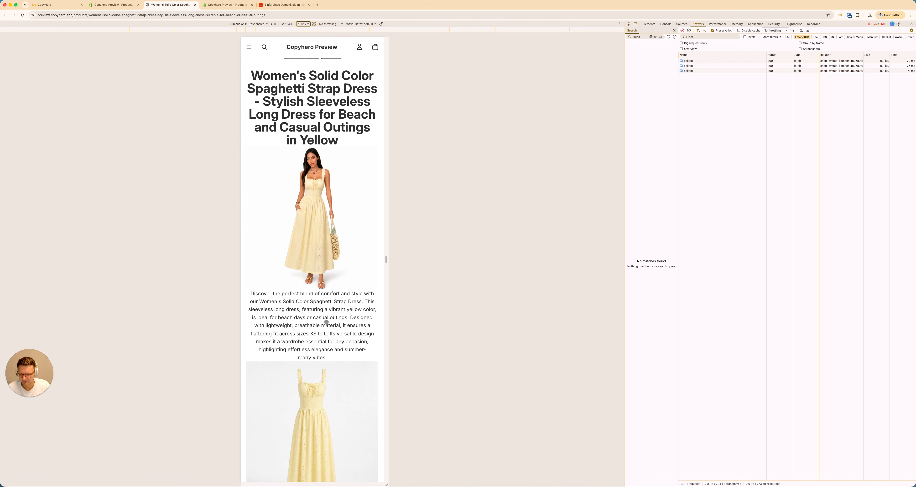
pyautogui.scroll(-5, 309, 317)
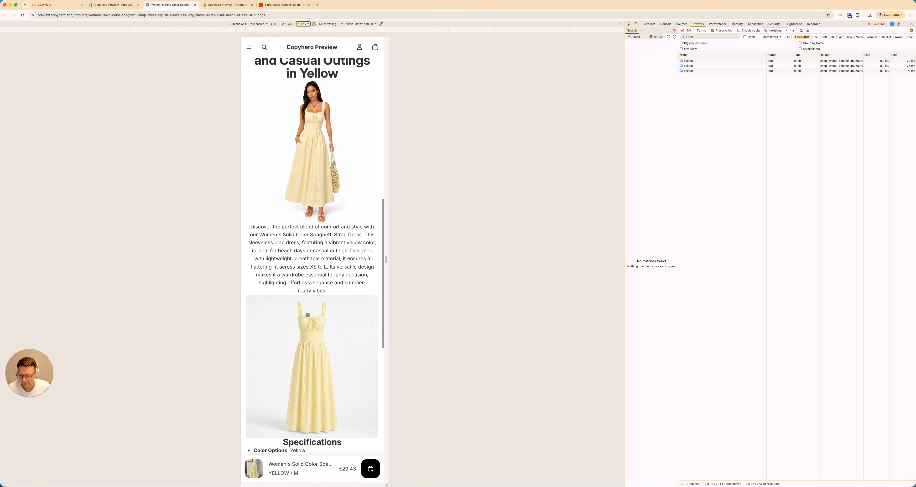
pyautogui.scroll(5, 308, 315)
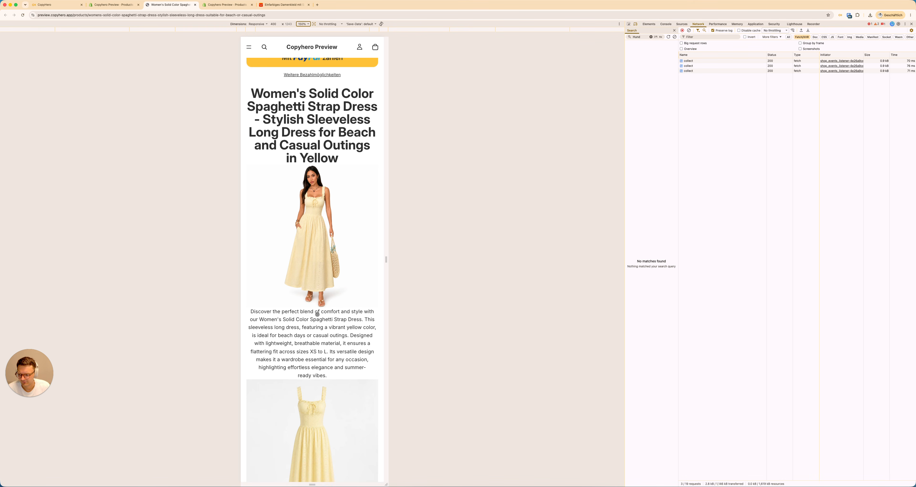
# Switch to the dress's AliExpress listing and examine the original product photos in its overview section
pyautogui.click(281, 5)
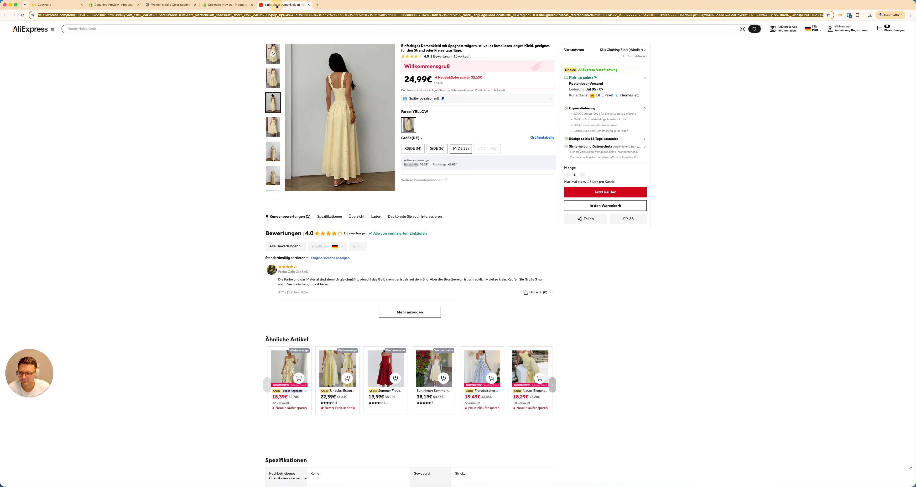
pyautogui.click(420, 306)
pyautogui.click(94, 276)
pyautogui.scroll(-10, 179, 287)
pyautogui.scroll(-20, 180, 288)
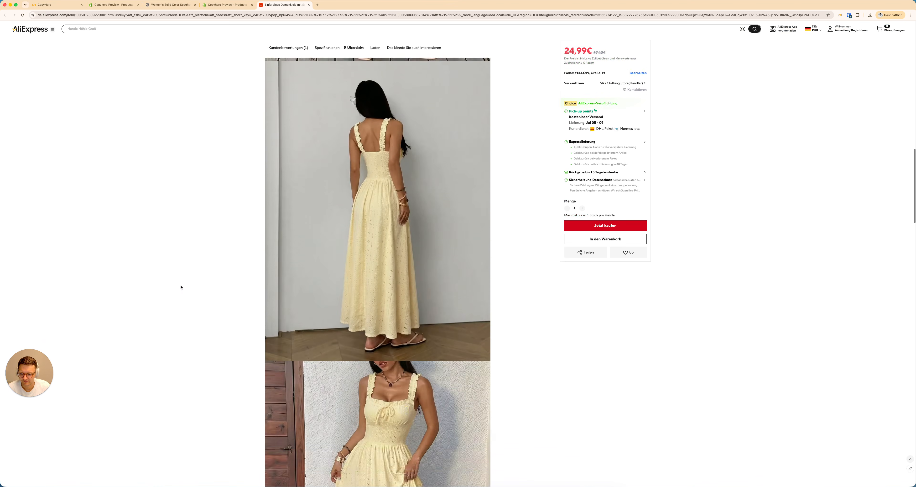
pyautogui.scroll(-5, 181, 287)
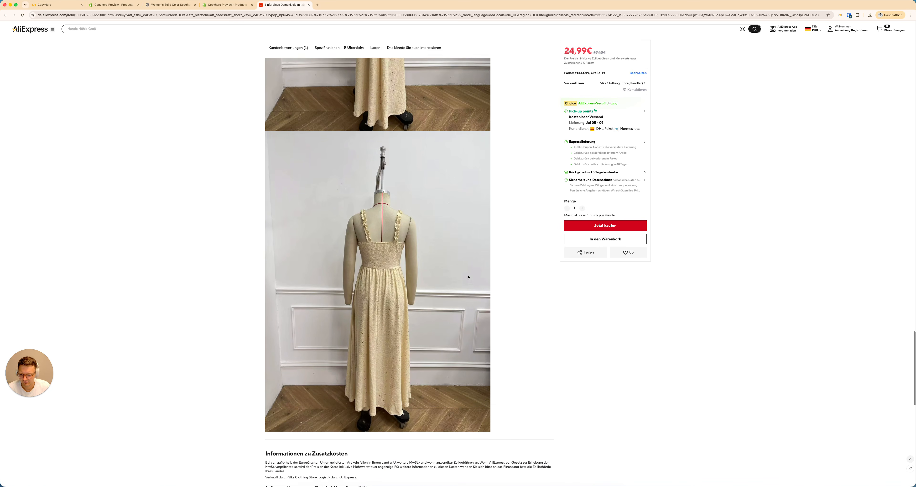
pyautogui.scroll(-8, 317, 363)
pyautogui.scroll(10, 339, 343)
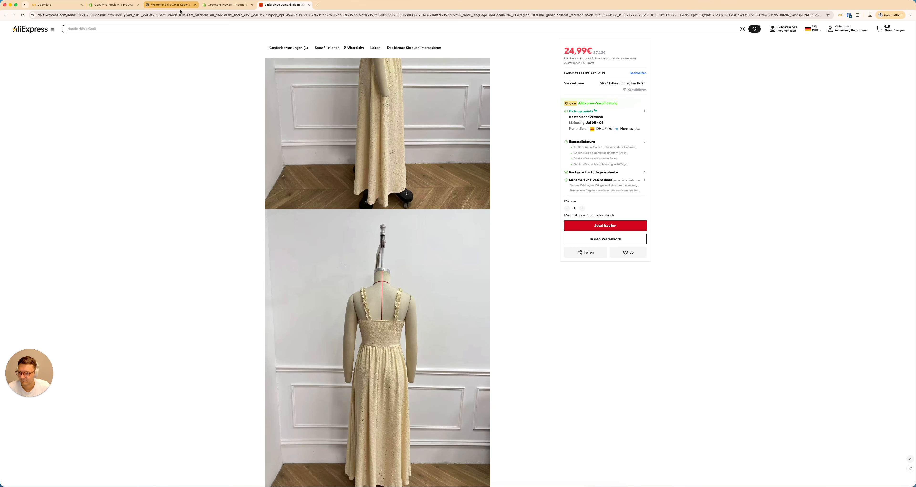
# Return to the dress's mobile store page and compare its gallery photo with the generated description images and the specifications
pyautogui.click(170, 4)
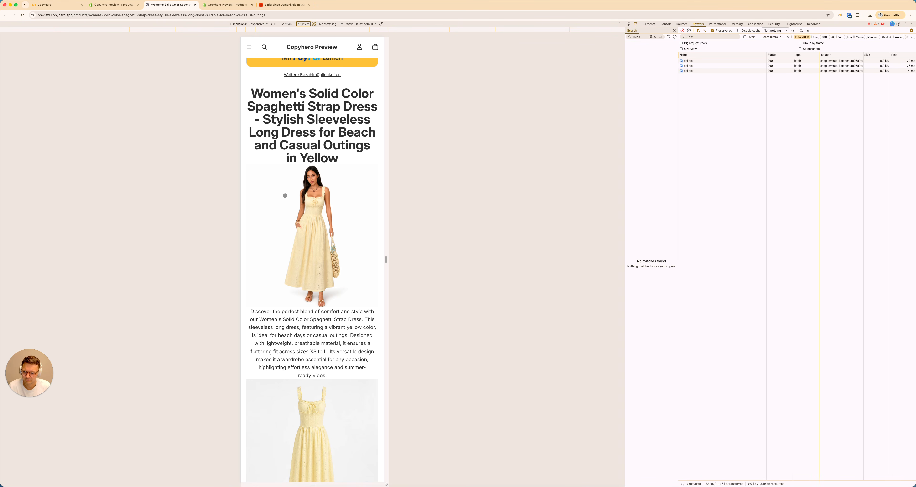
pyautogui.rightClick(290, 215)
pyautogui.click(284, 214)
pyautogui.scroll(10, 318, 251)
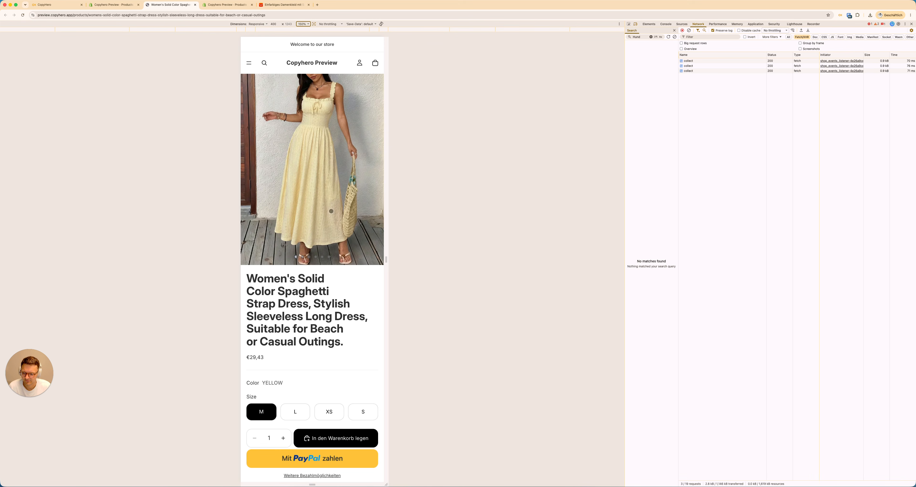
pyautogui.scroll(-10, 329, 247)
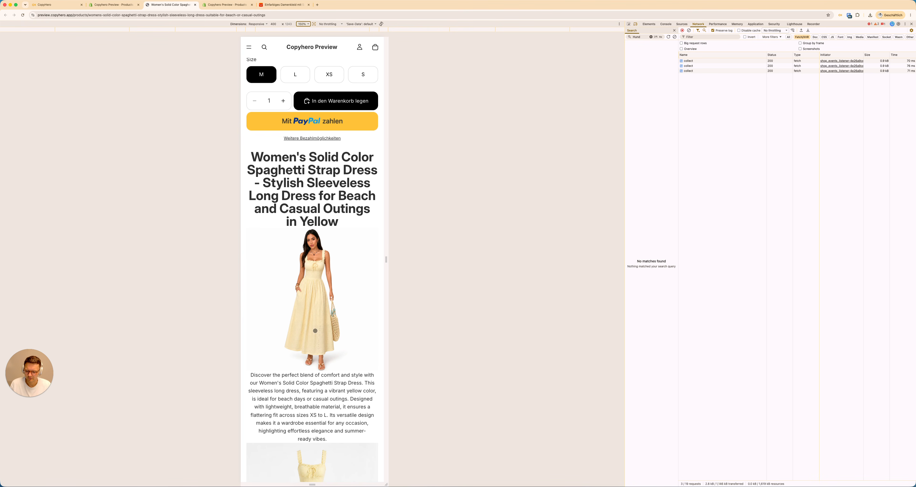
pyautogui.moveTo(315, 330); pyautogui.dragTo(288, 144)
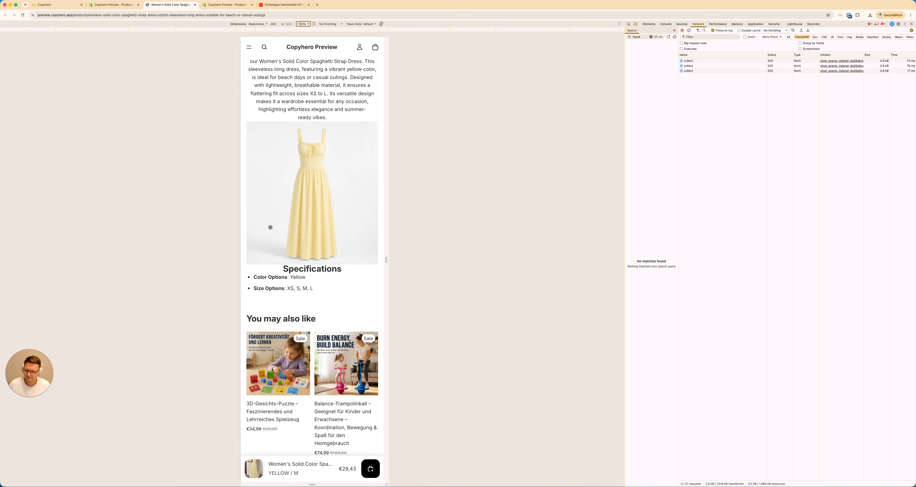
pyautogui.scroll(1, 271, 227)
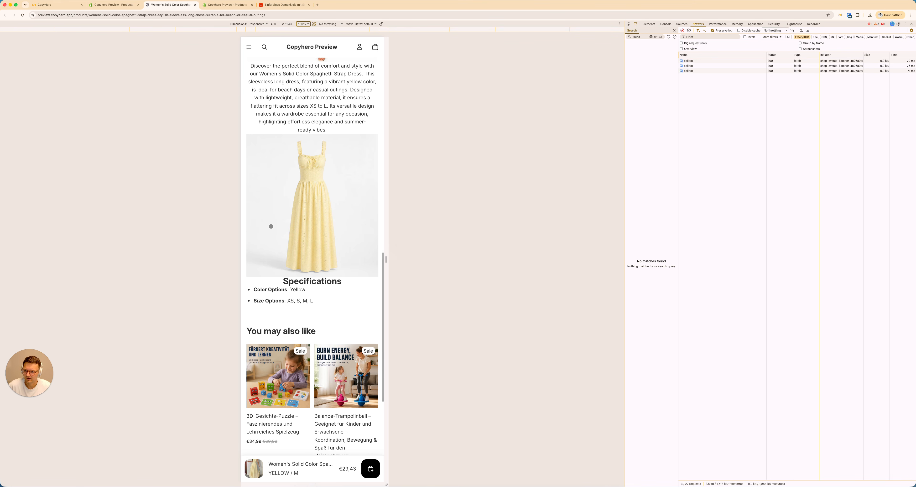
pyautogui.scroll(3, 271, 226)
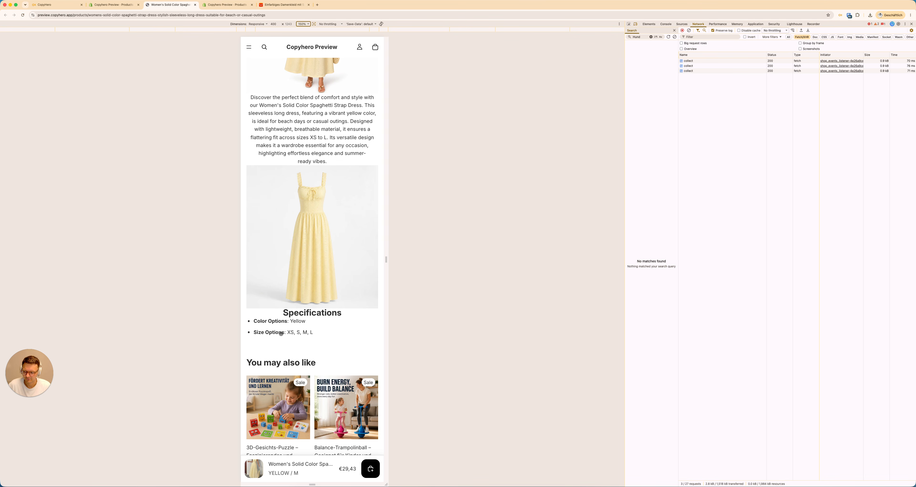
# Open the "Default AliExpress" task's template editor in CopyHero and view the Specifications block's additional instructions
pyautogui.click(75, 6)
pyautogui.click(15, 71)
pyautogui.click(13, 66)
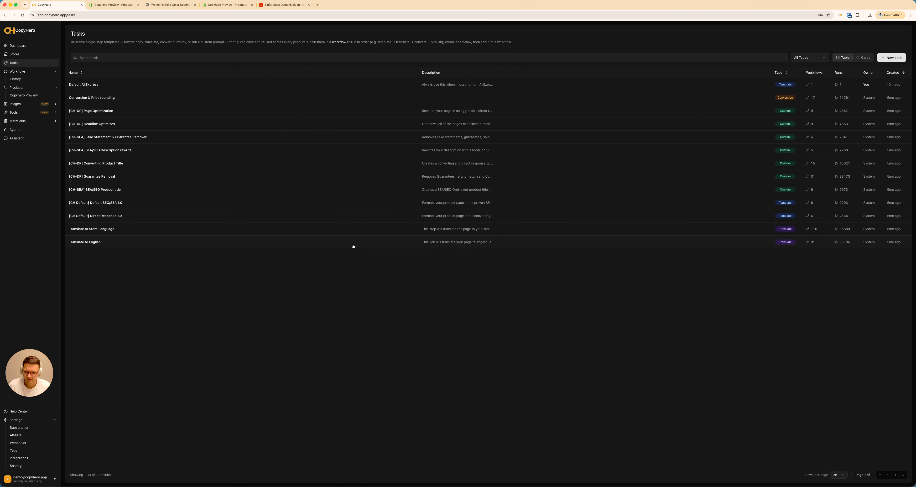
pyautogui.click(198, 84)
pyautogui.click(857, 49)
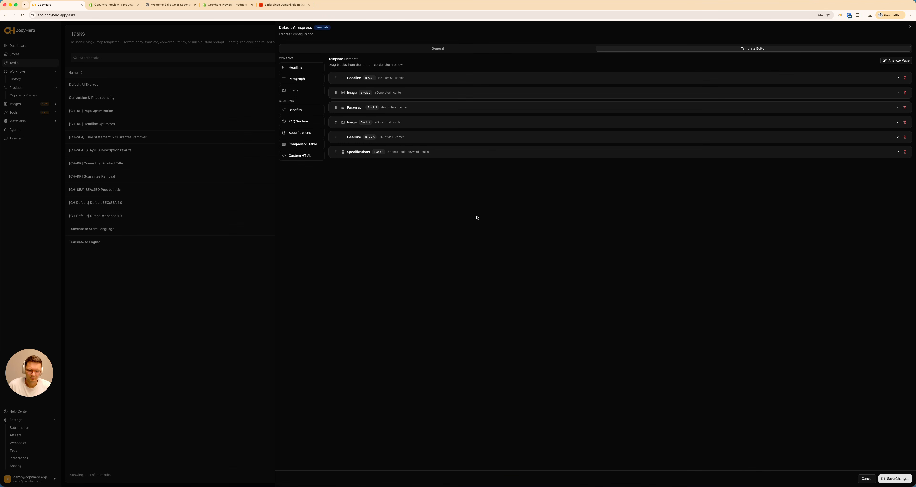
pyautogui.click(897, 152)
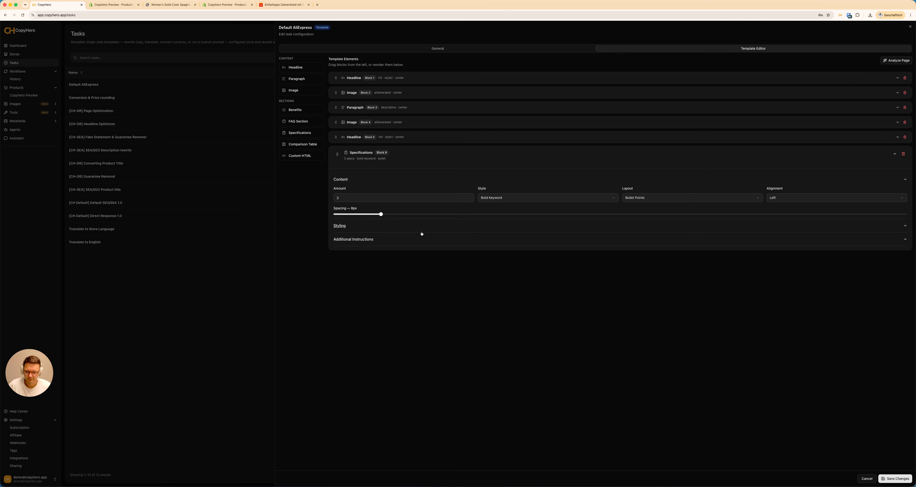
pyautogui.click(350, 237)
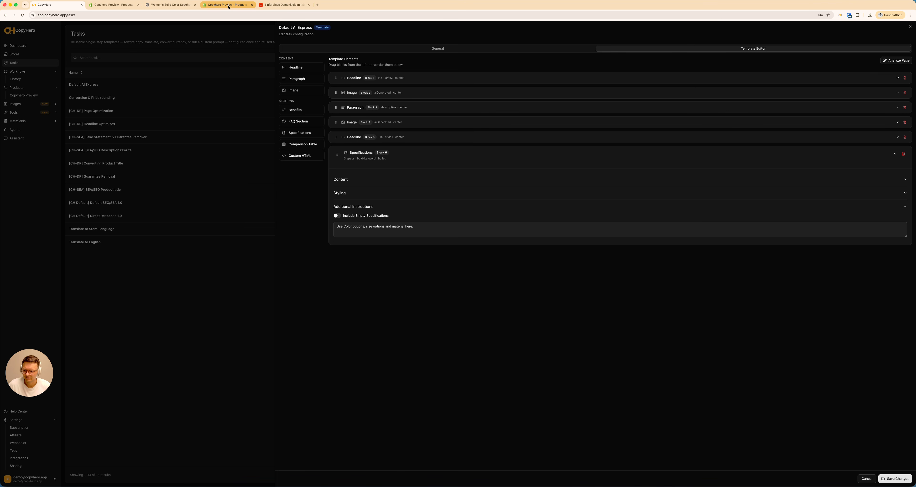
# Check the AliExpress listing's specifications for material details, return to CopyHero and close the template without changing it
pyautogui.click(283, 4)
pyautogui.scroll(20, 316, 221)
pyautogui.scroll(5, 291, 208)
pyautogui.scroll(-10, 248, 219)
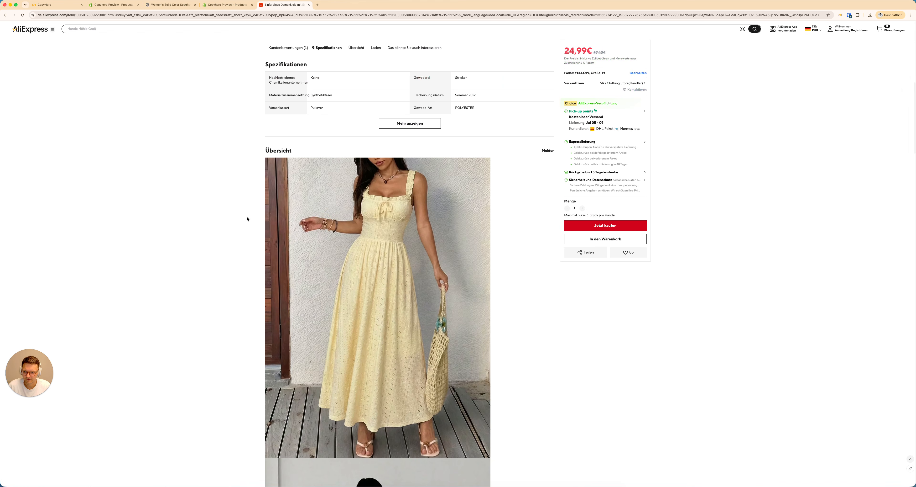
pyautogui.scroll(-8, 221, 104)
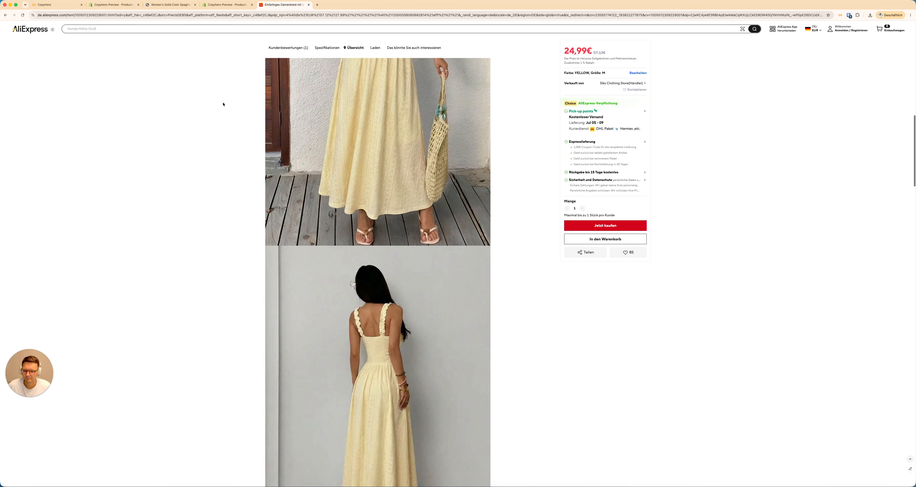
pyautogui.click(51, 5)
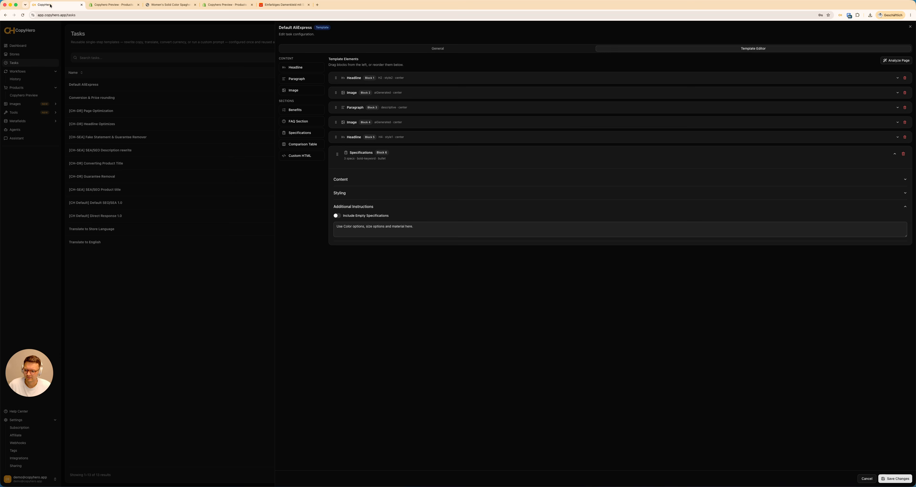
pyautogui.click(255, 225)
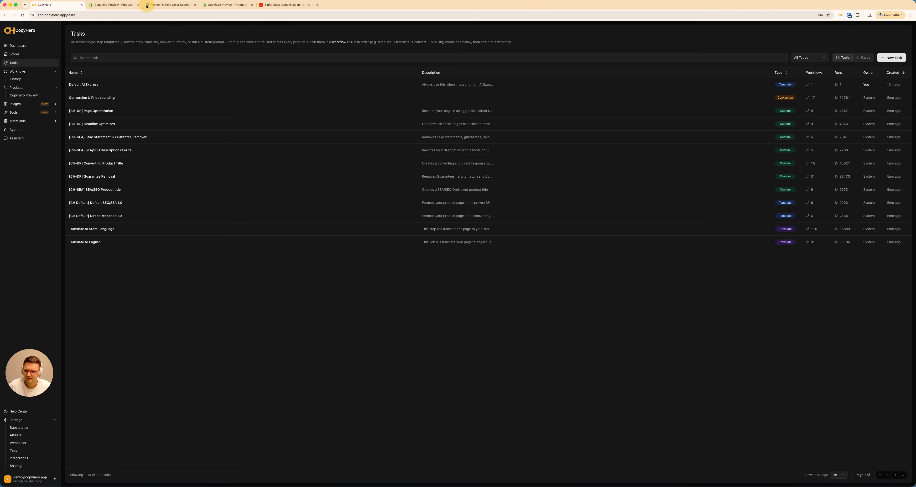
# Switch back to the dress's mobile store page and review the description headline above the first generated image
pyautogui.click(168, 4)
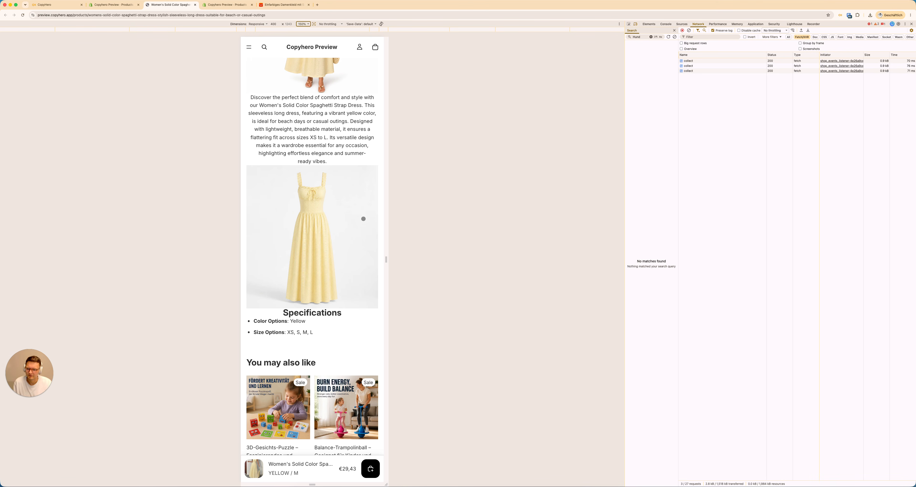
pyautogui.scroll(8, 364, 218)
pyautogui.scroll(1, 365, 215)
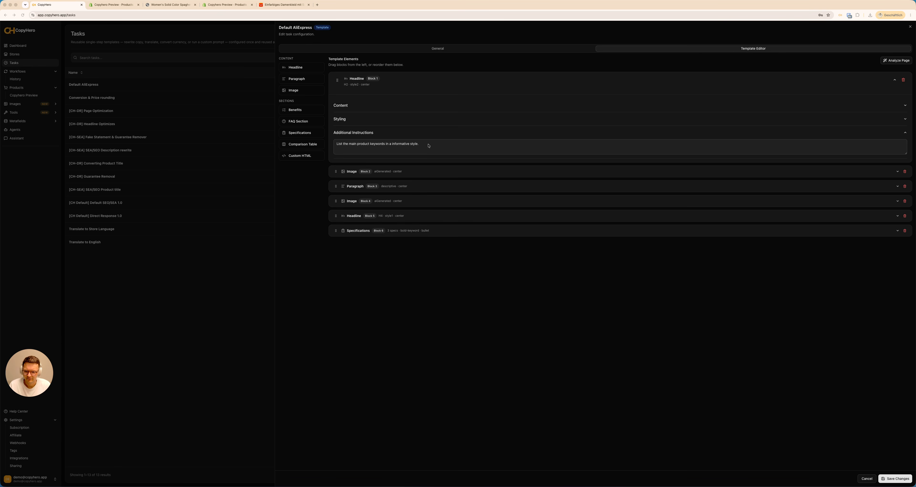
# Extend the first Headline block's additional instructions to require a short, concise headline with the main keyword and 2 additional sub keywords; save the template
pyautogui.moveTo(436, 144); pyautogui.dragTo(351, 140)
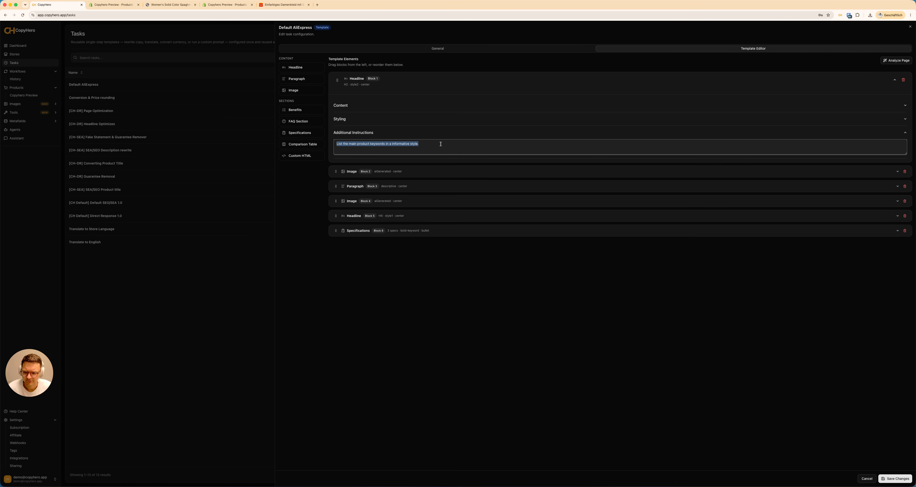
pyautogui.click(365, 143)
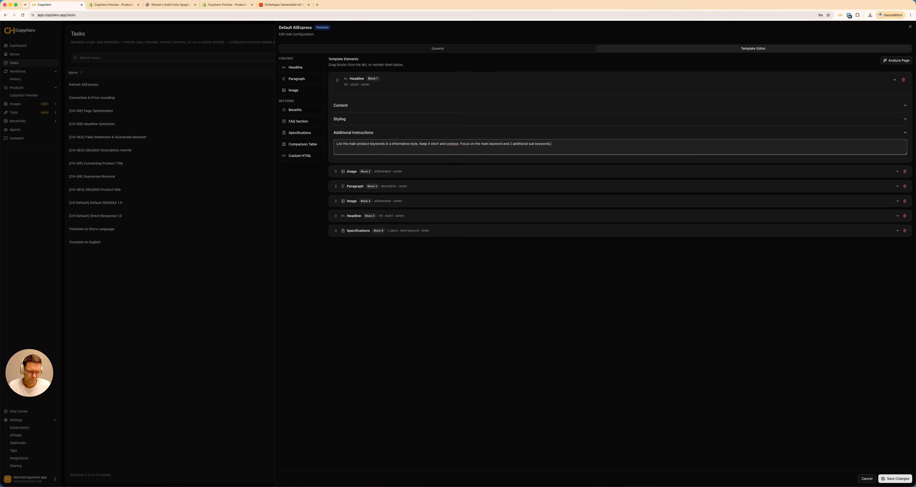
pyautogui.click(895, 478)
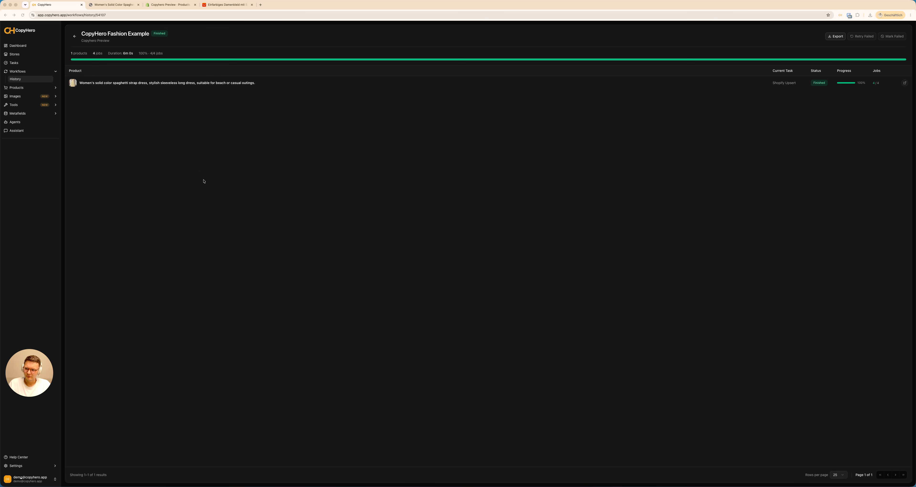
# Open the re-imported dress's store page from the finished "CopyHero Fashion Example" run and examine its title, options and generated description
pyautogui.click(124, 82)
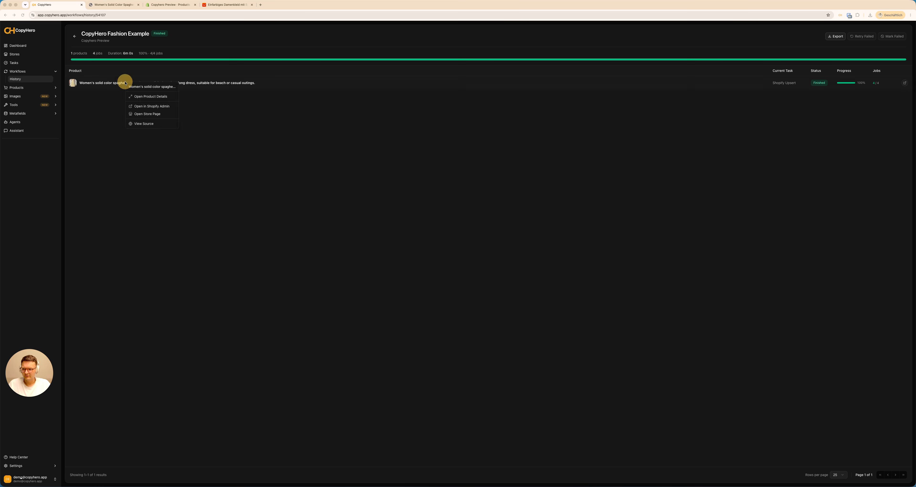
pyautogui.click(134, 114)
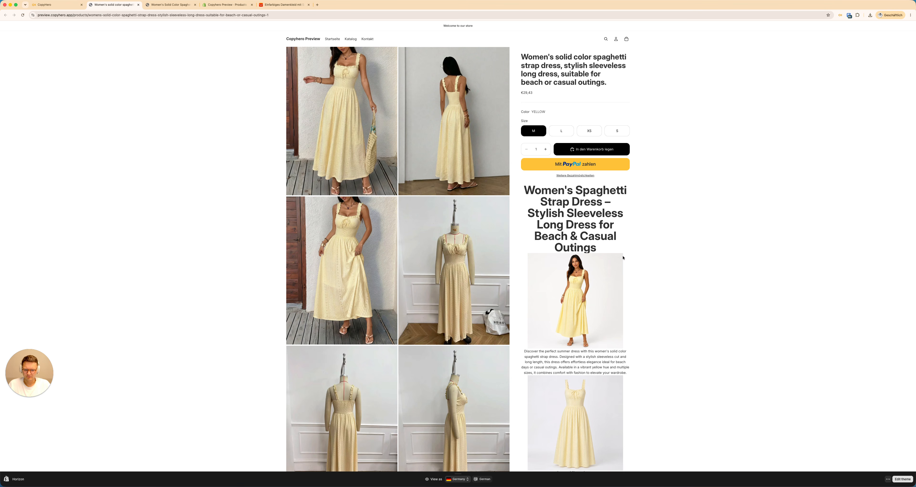
pyautogui.scroll(-5, 623, 258)
pyautogui.scroll(3, 623, 257)
pyautogui.scroll(2, 624, 258)
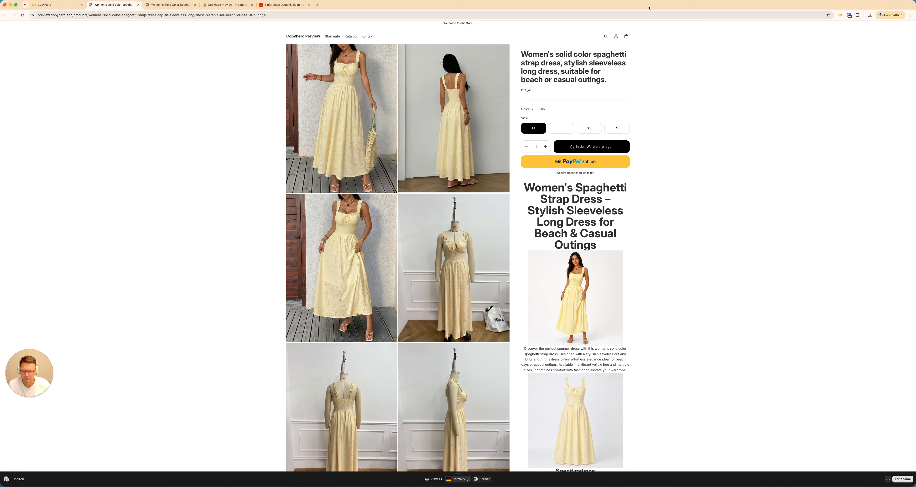
pyautogui.moveTo(607, 80); pyautogui.dragTo(523, 52)
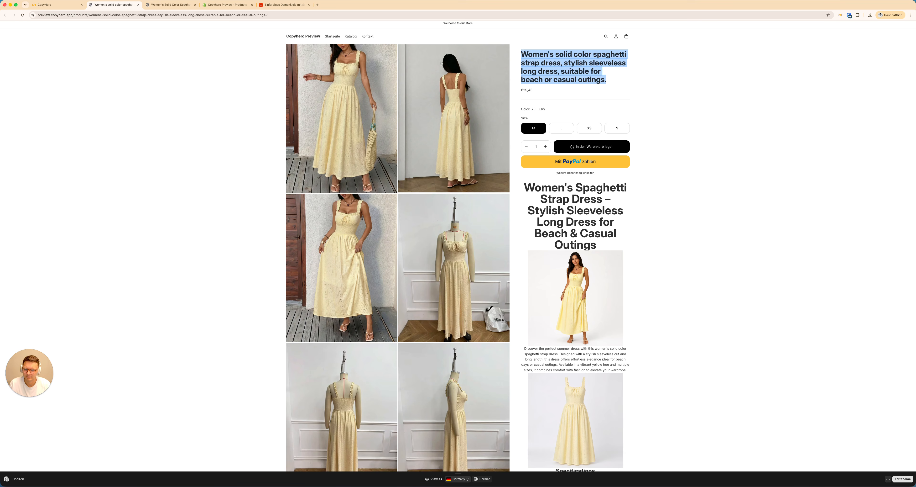
pyautogui.moveTo(543, 89); pyautogui.dragTo(534, 130)
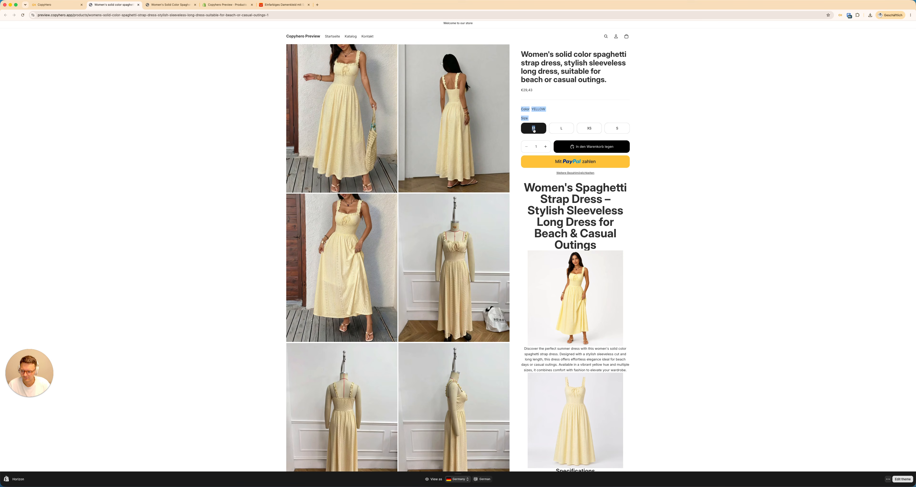